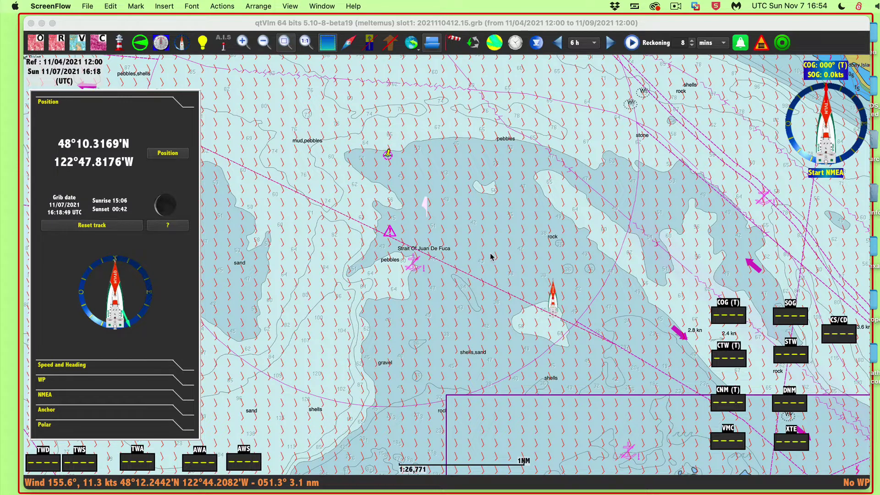
Switch off the simulated boat's engine and steer it to starboard onto a true course of about 351°.
{"action": "left_click", "coordinate": [515, 195]}
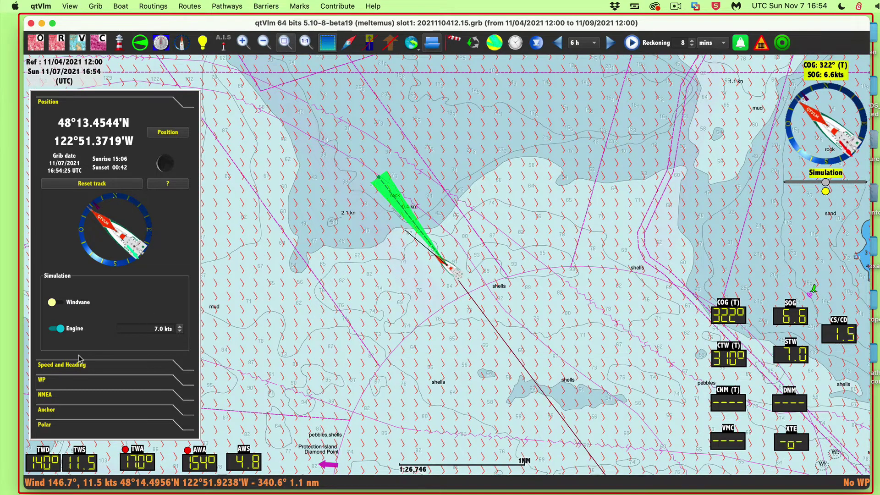
{"action": "left_click", "coordinate": [58, 331]}
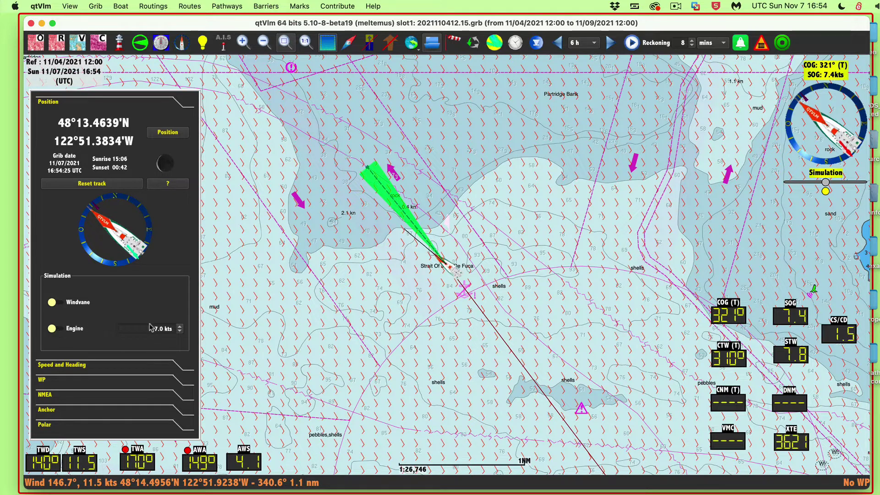
{"action": "left_click", "coordinate": [826, 191]}
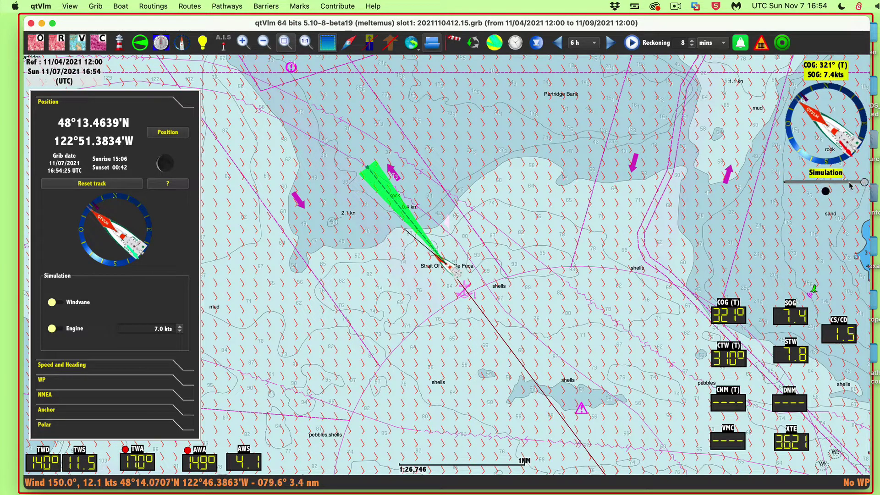
{"action": "left_click", "coordinate": [825, 189]}
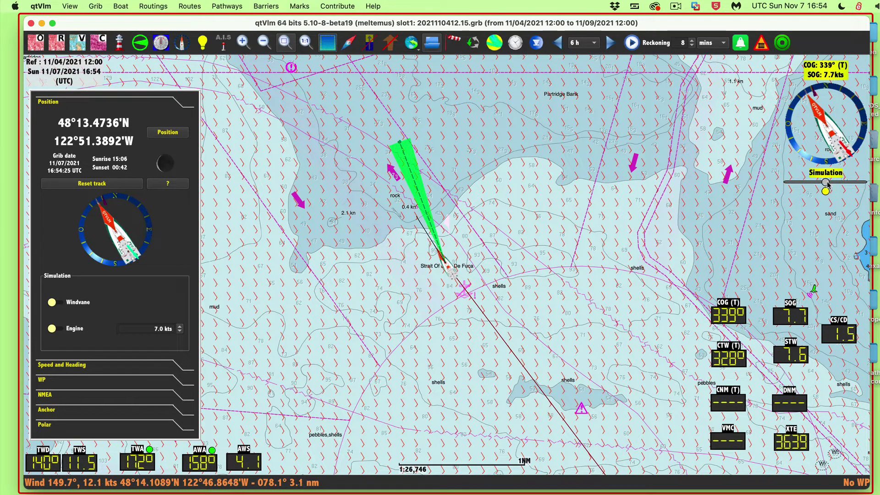
{"action": "left_click", "coordinate": [825, 190]}
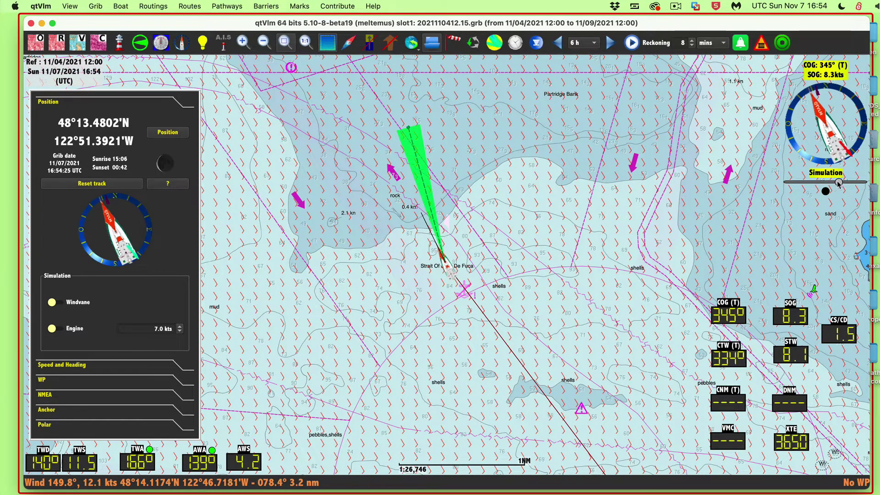
{"action": "left_click_drag", "start_coordinate": [839, 182], "coordinate": [847, 185]}
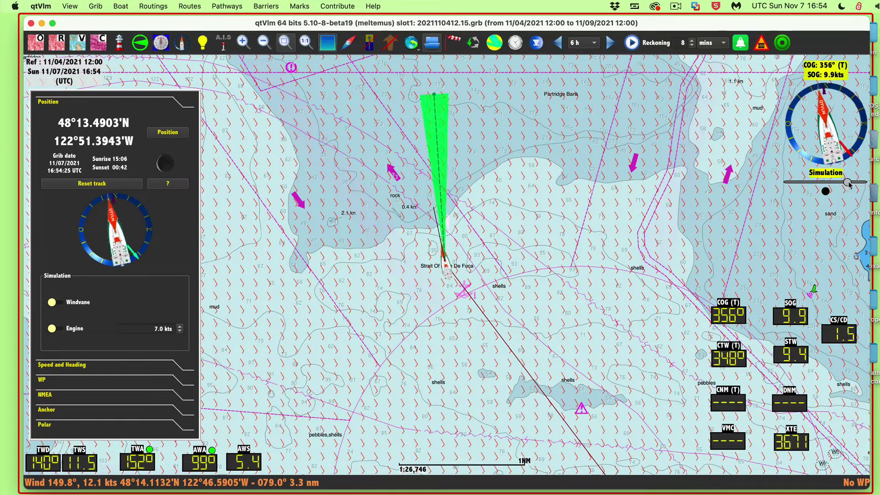
{"action": "left_click", "coordinate": [825, 191]}
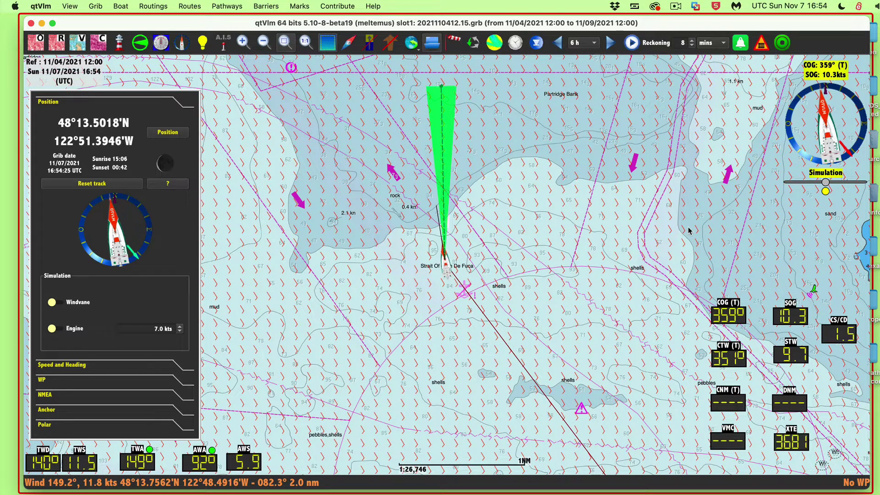
Run the simulated engine with its speed set to 0.0 kts, and switch back to sailing.
{"action": "left_click", "coordinate": [71, 330]}
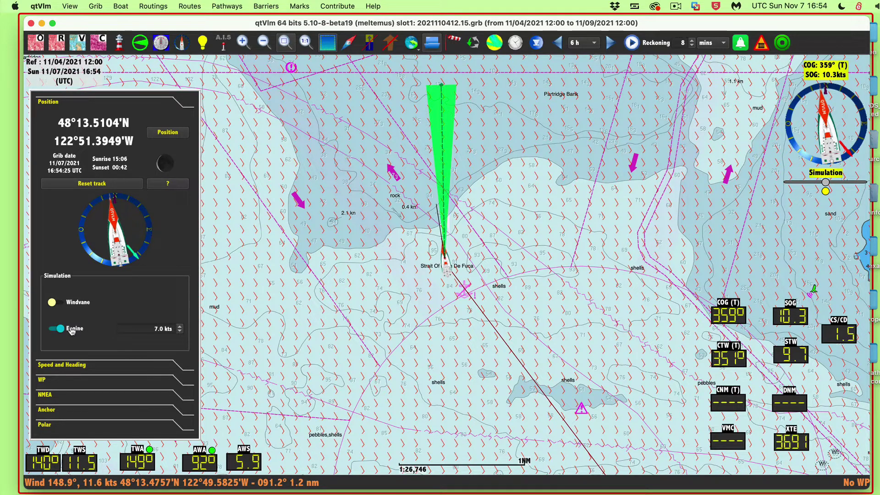
{"action": "left_click", "coordinate": [180, 332]}
{"action": "left_click", "coordinate": [178, 331]}
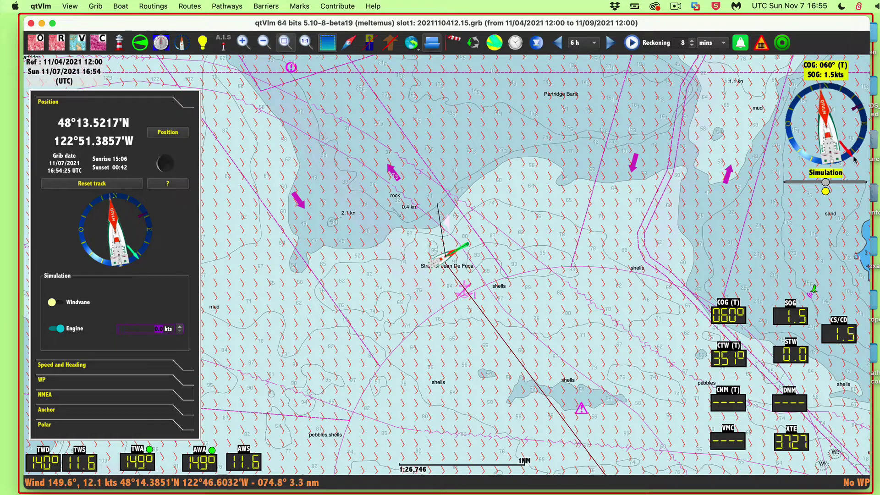
{"action": "left_click", "coordinate": [74, 330]}
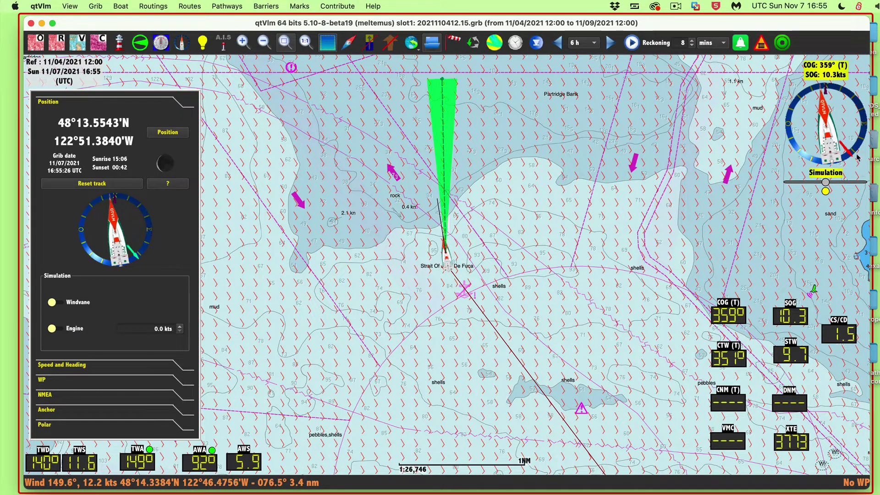
Show the boat's polar diagram and steer to starboard onto a true course of about 002°.
{"action": "left_click", "coordinate": [45, 426]}
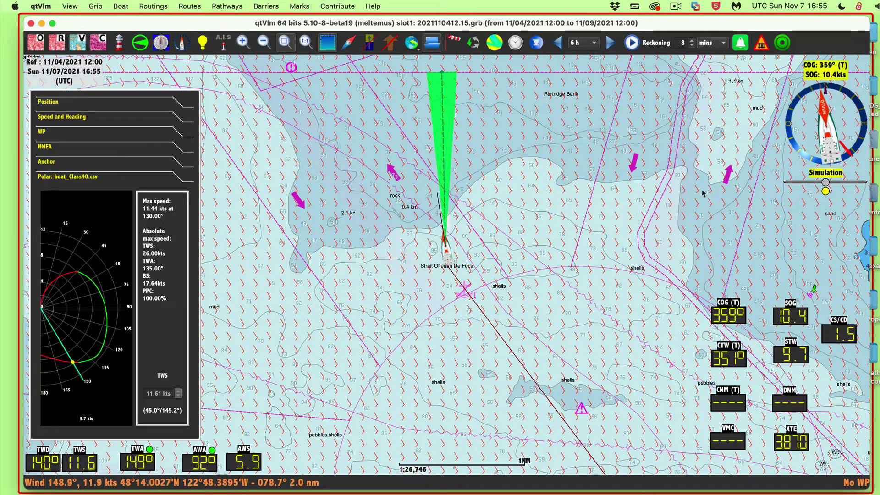
{"action": "left_click", "coordinate": [838, 183]}
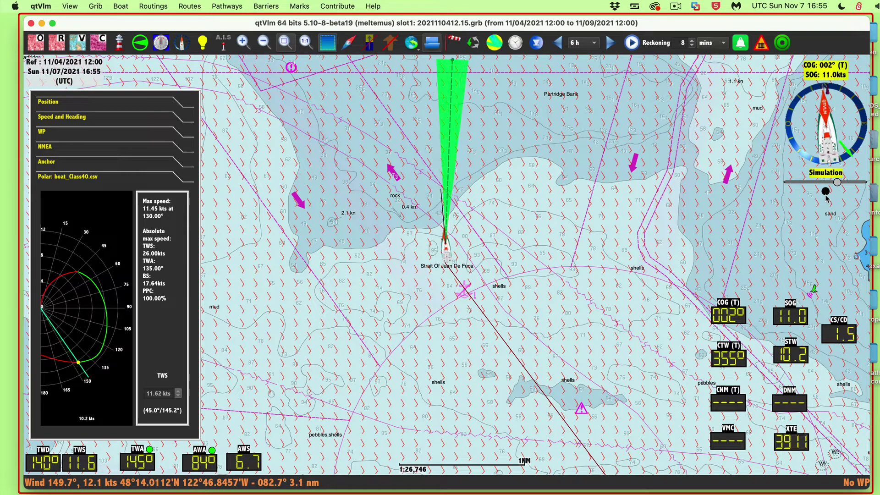
{"action": "left_click", "coordinate": [826, 192]}
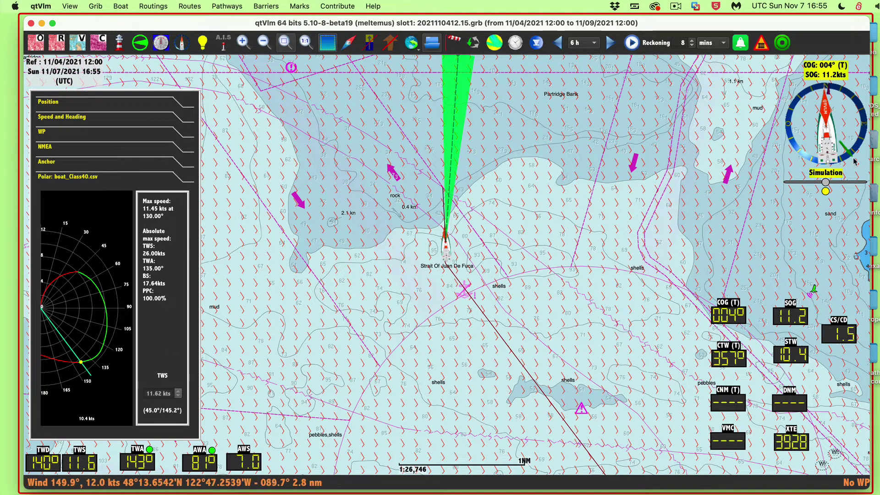
{"action": "left_click", "coordinate": [836, 183]}
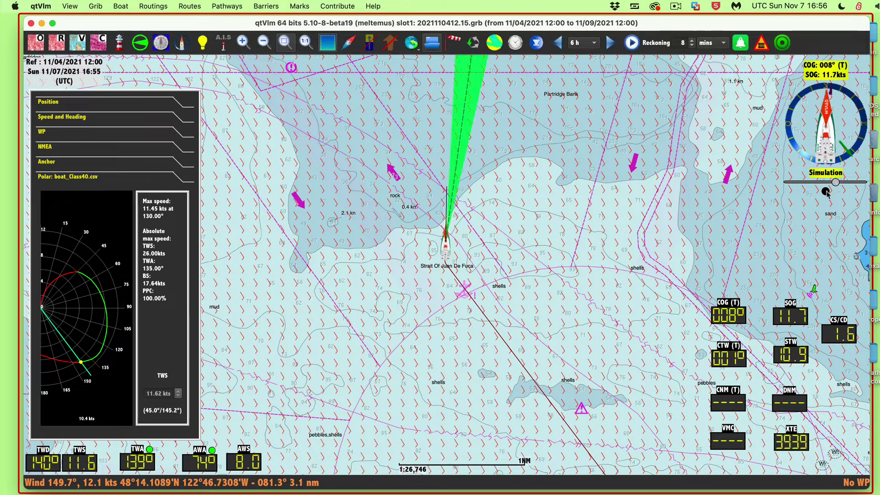
{"action": "left_click", "coordinate": [826, 191]}
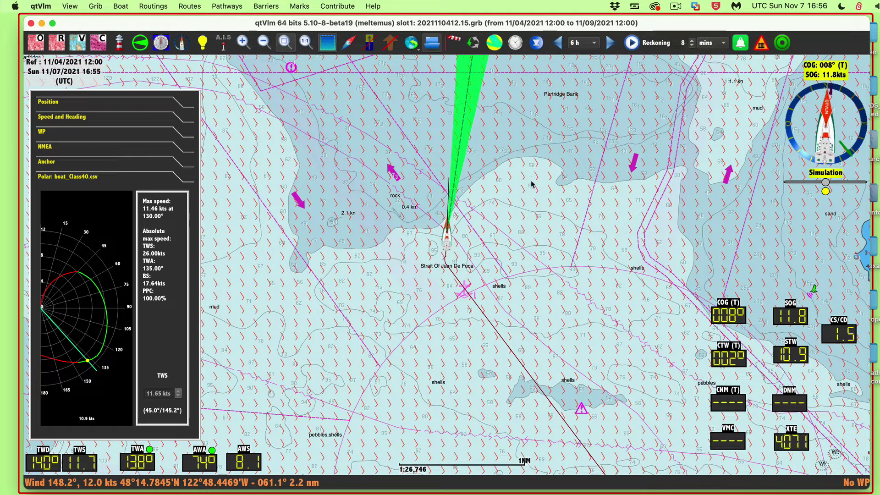
Set the boat's reckoning time to 6 minutes and switch the simulated engine on.
{"action": "left_click", "coordinate": [693, 48]}
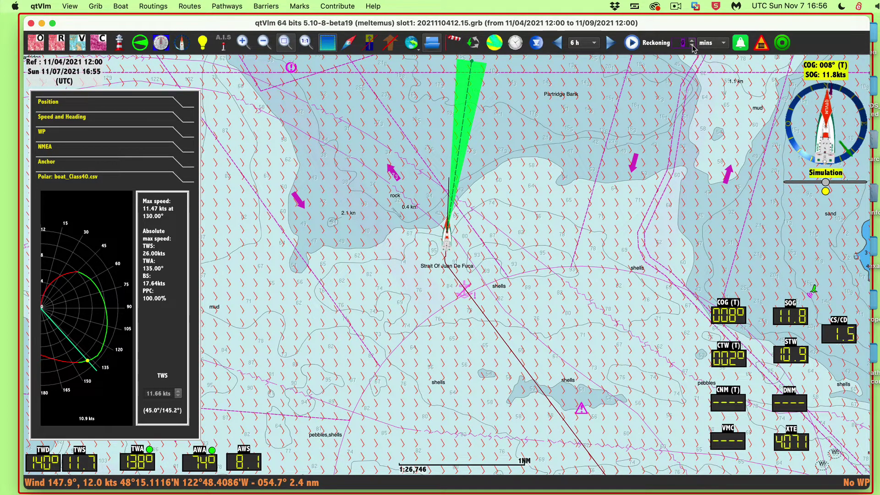
{"action": "left_click", "coordinate": [693, 47]}
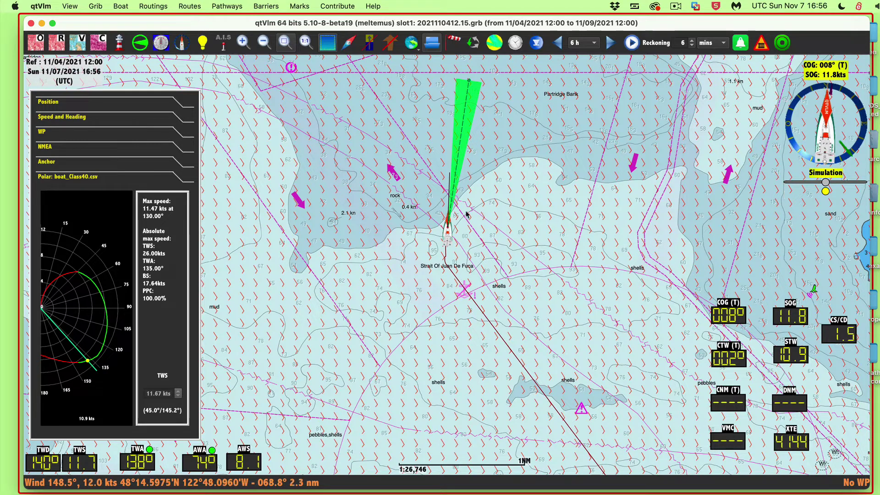
{"action": "left_click", "coordinate": [45, 106]}
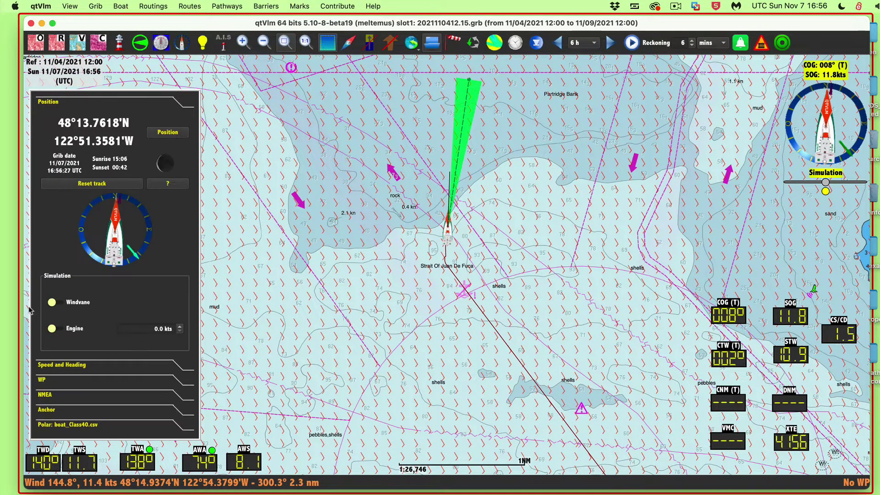
{"action": "left_click", "coordinate": [79, 332]}
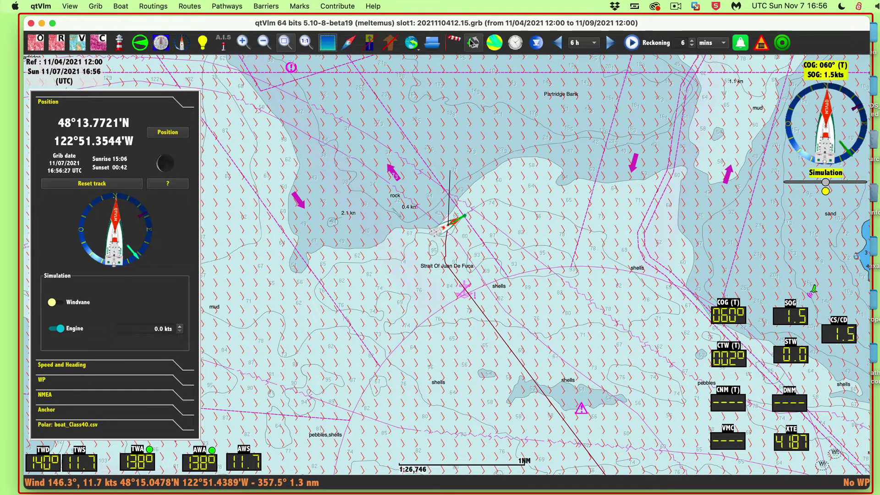
Review the wind and forced-current corrections in the Grib configuration.
{"action": "left_click", "coordinate": [456, 42]}
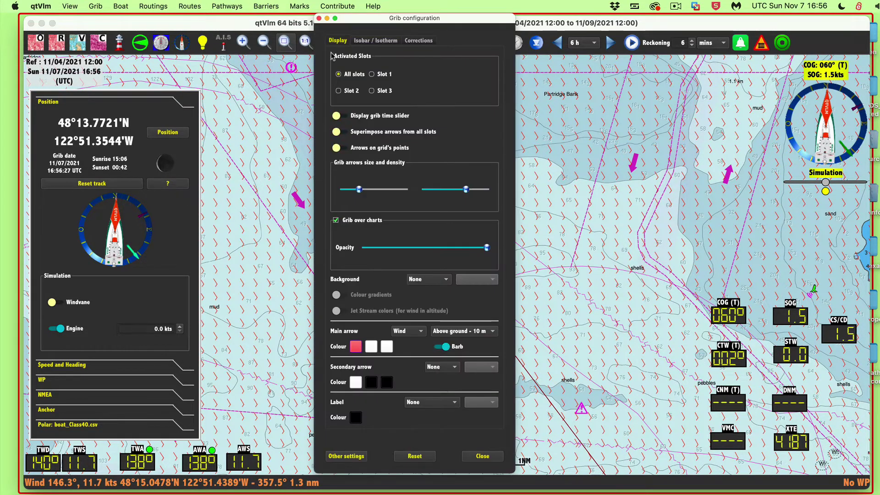
{"action": "left_click_drag", "start_coordinate": [445, 20], "coordinate": [446, 36]}
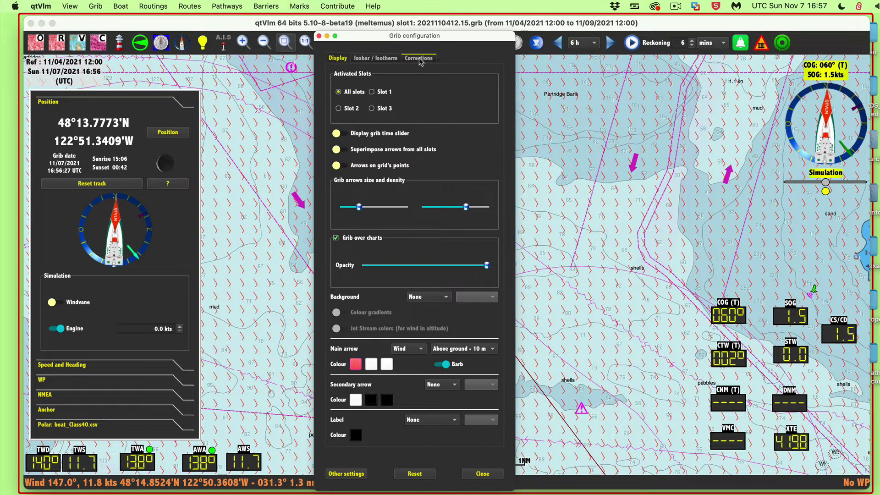
{"action": "left_click_drag", "start_coordinate": [444, 36], "coordinate": [492, 98]}
{"action": "left_click", "coordinate": [453, 41]}
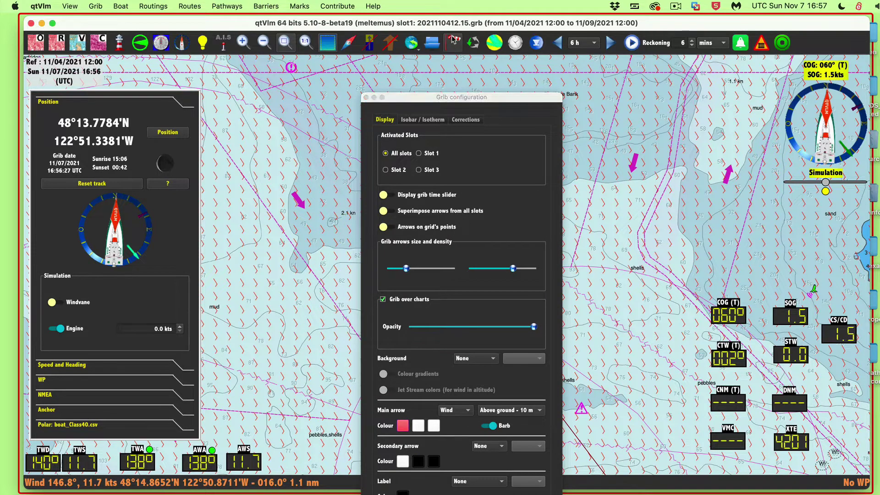
{"action": "left_click", "coordinate": [453, 41]}
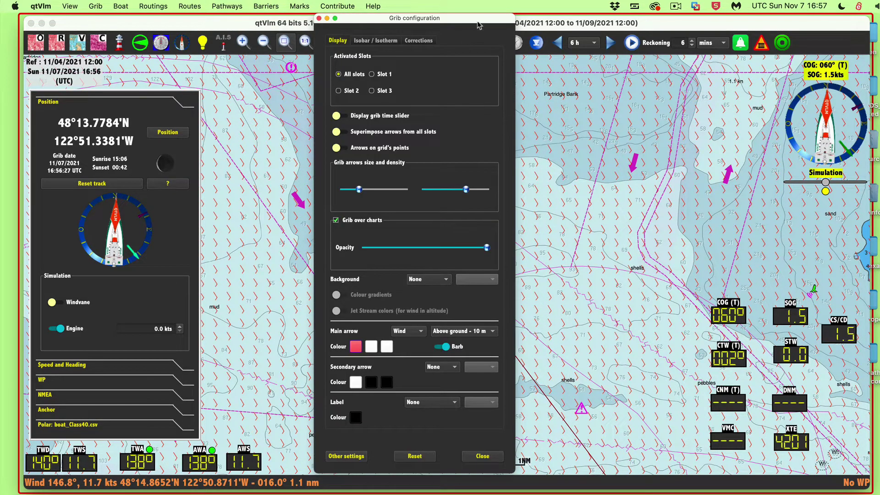
{"action": "left_click", "coordinate": [418, 40]}
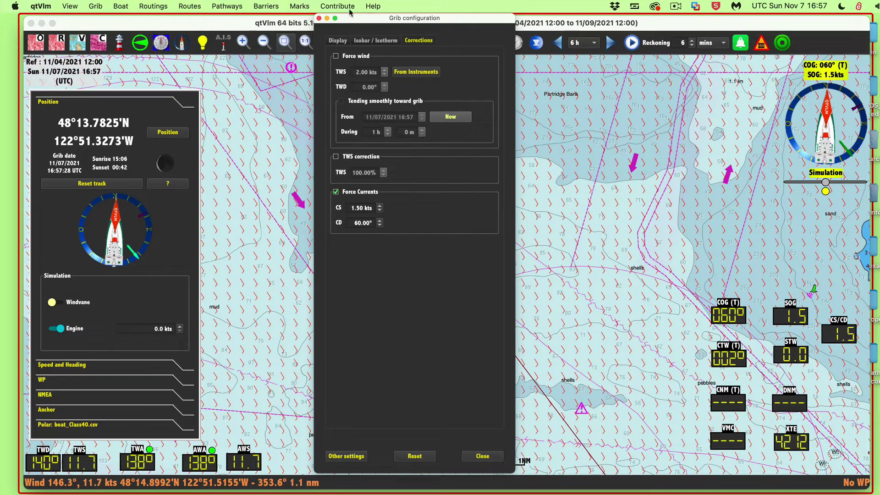
{"action": "left_click", "coordinate": [319, 19]}
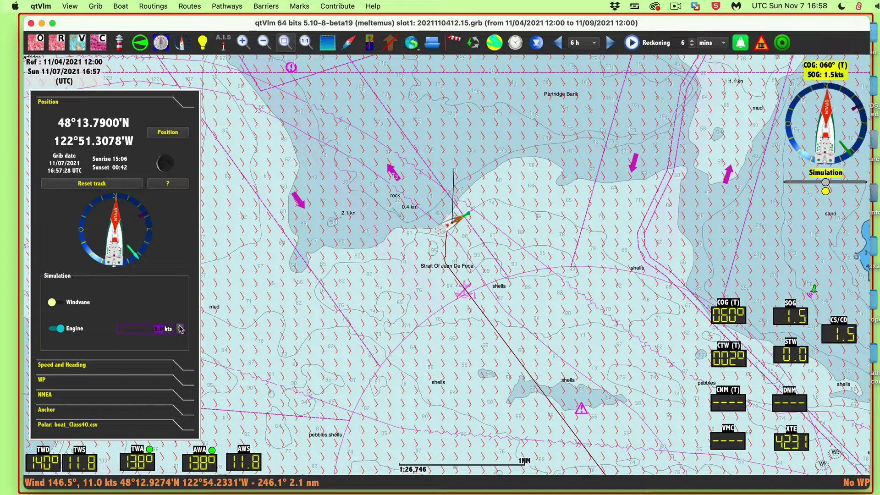
Set the engine speed to 6.0 kts and steer the boat to port onto a true course of about 354°.
{"action": "left_click_drag", "start_coordinate": [275, 334], "coordinate": [435, 376]}
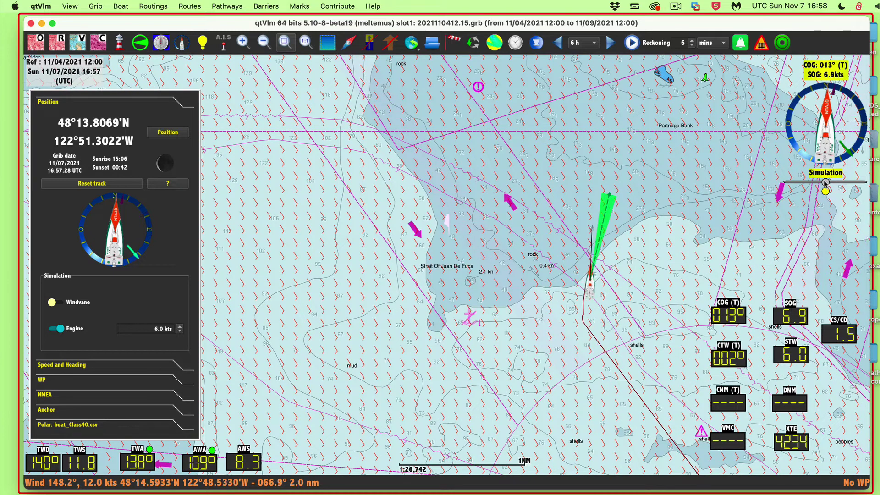
{"action": "left_click_drag", "start_coordinate": [826, 182], "coordinate": [807, 182]}
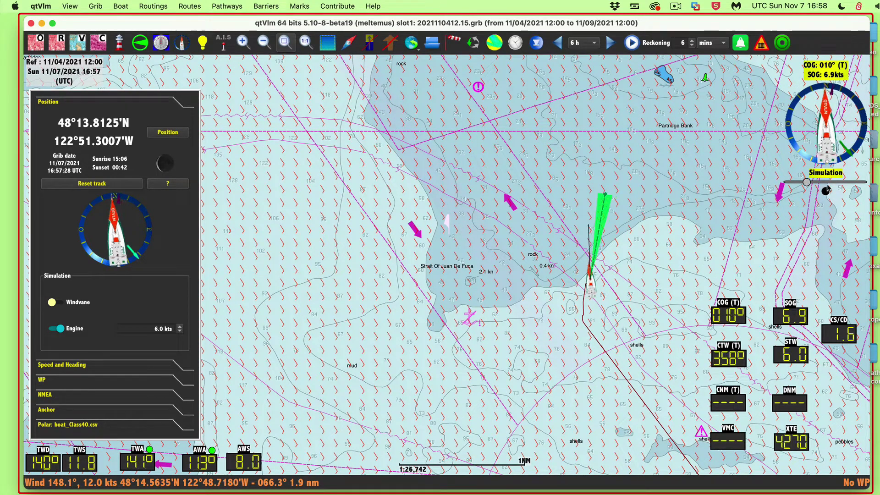
{"action": "left_click", "coordinate": [825, 191]}
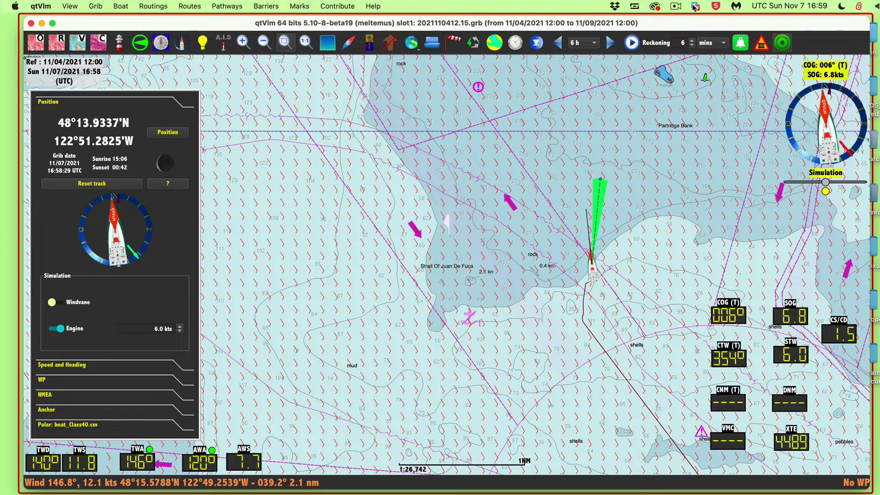
{"action": "left_click", "coordinate": [677, 7]}
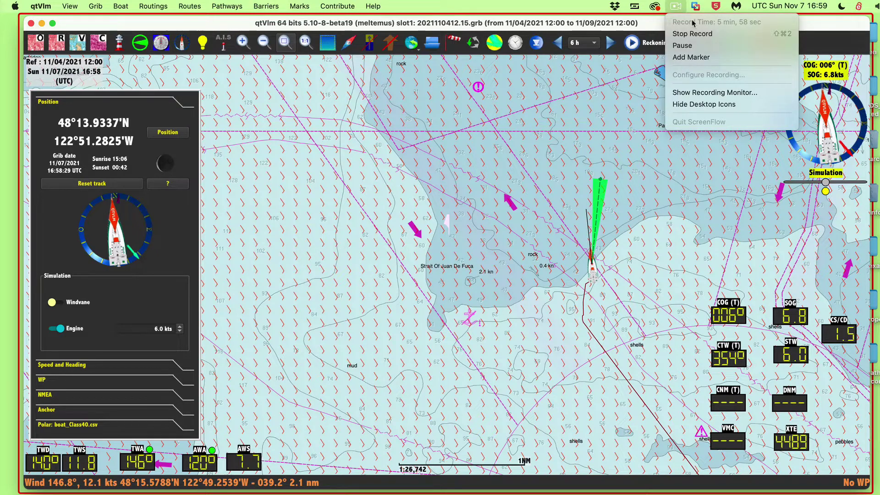
{"action": "left_click", "coordinate": [702, 93]}
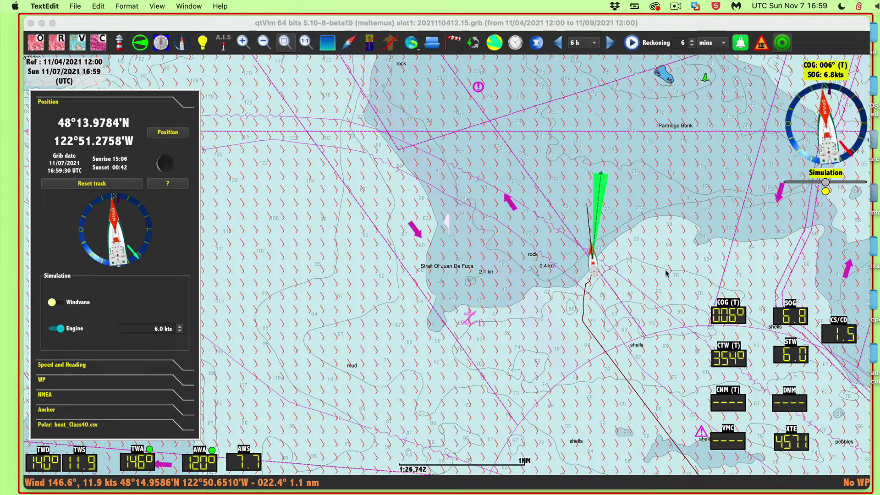
{"action": "left_click", "coordinate": [522, 339]}
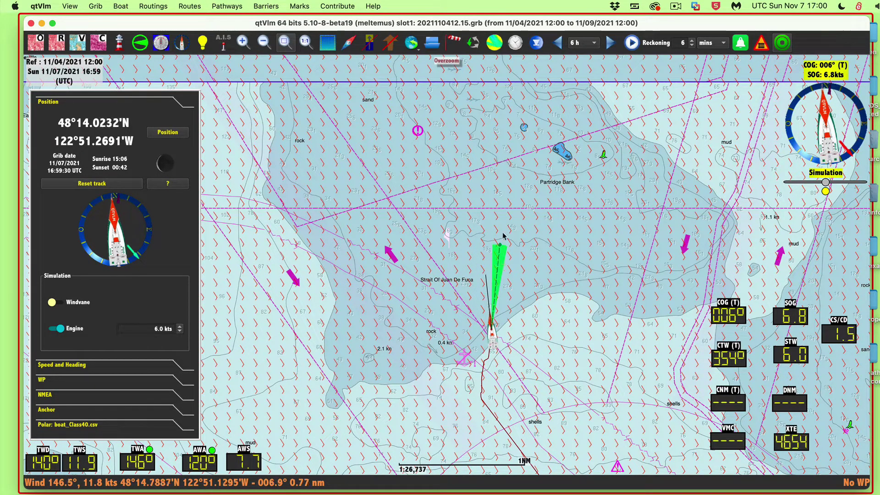
{"action": "right_click", "coordinate": [490, 330]}
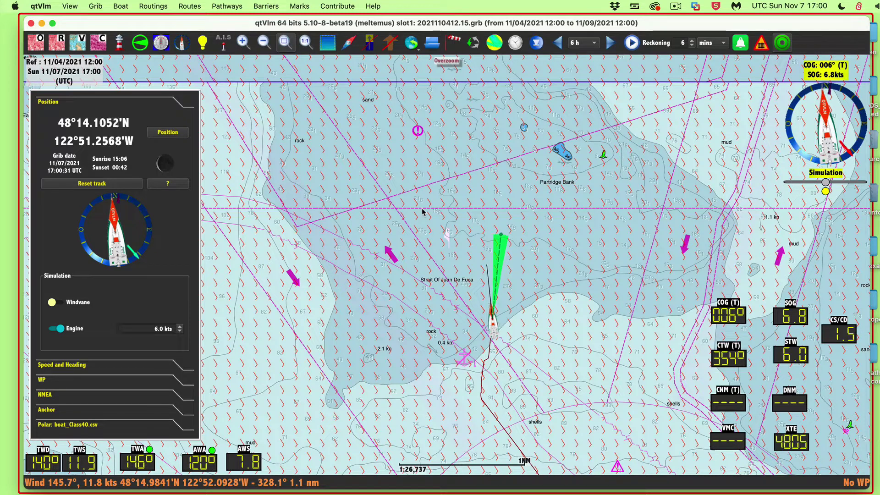
Set the specific heading line length to 1852 m and switch on auto centering in the boat configuration.
{"action": "key", "text": "super+comma"}
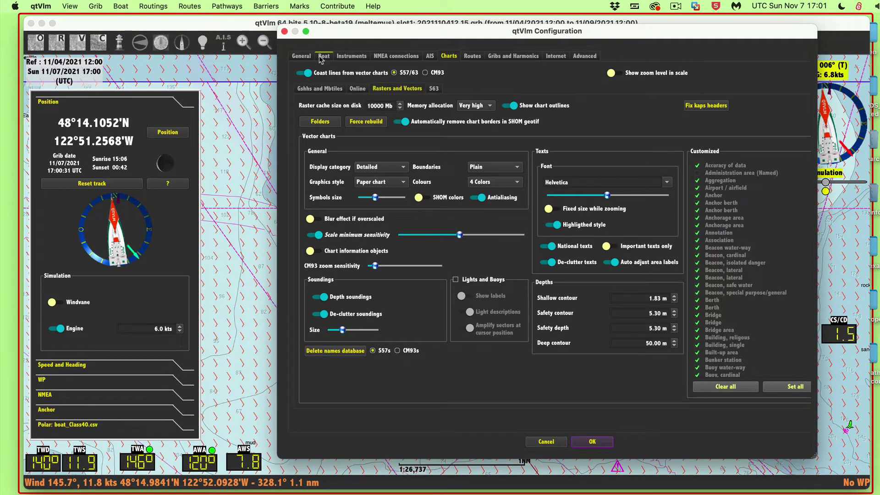
{"action": "left_click", "coordinate": [324, 57]}
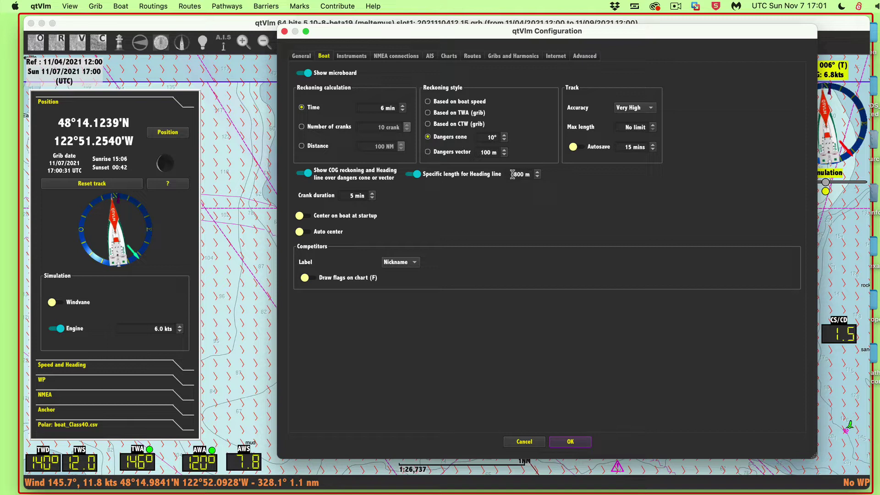
{"action": "left_click_drag", "start_coordinate": [514, 173], "coordinate": [557, 179]}
{"action": "type", "text": "1852"}
{"action": "left_click", "coordinate": [568, 237]}
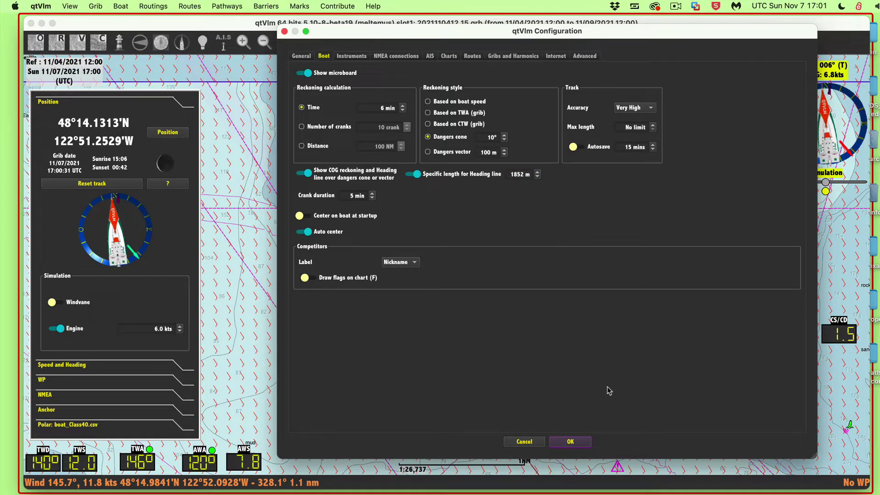
{"action": "left_click", "coordinate": [573, 444]}
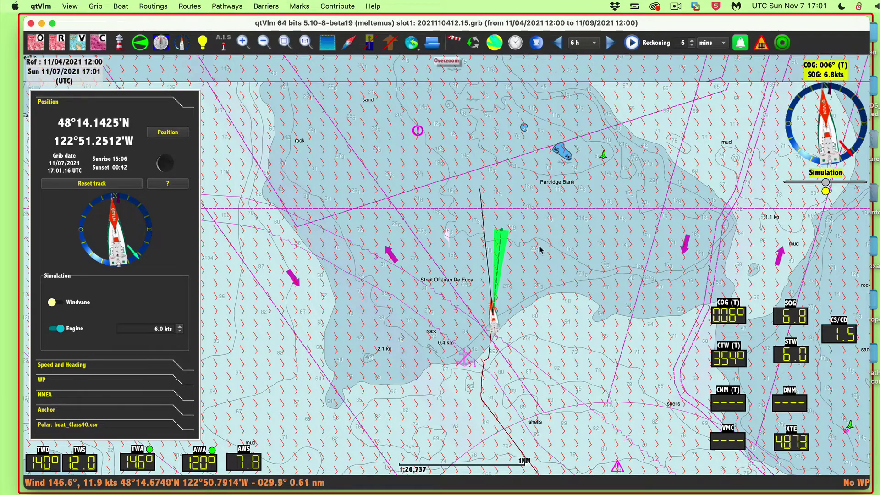
Steer the boat to port in two turns onto a true course through water of about 319°.
{"action": "left_click_drag", "start_coordinate": [532, 250], "coordinate": [540, 249]}
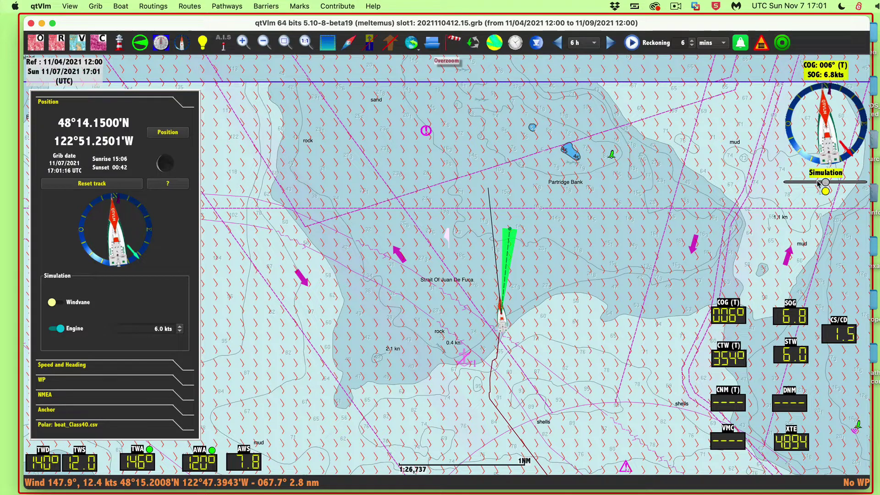
{"action": "left_click_drag", "start_coordinate": [819, 183], "coordinate": [801, 184]}
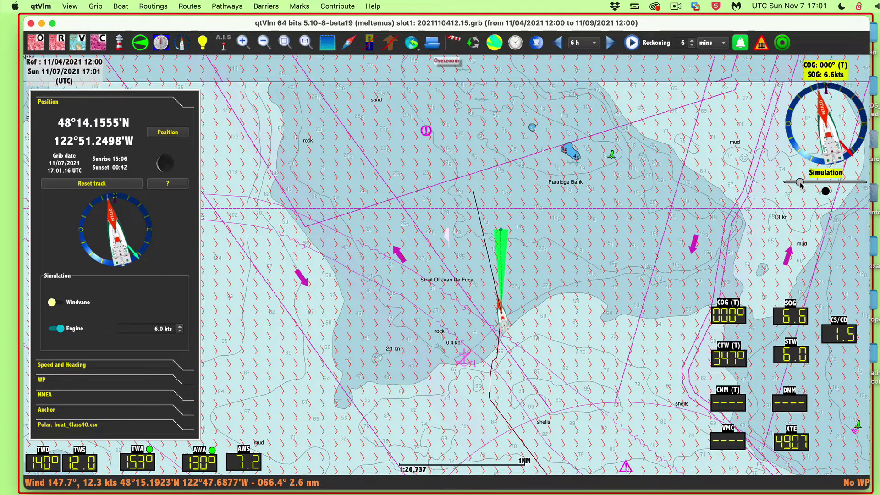
{"action": "left_click", "coordinate": [825, 192]}
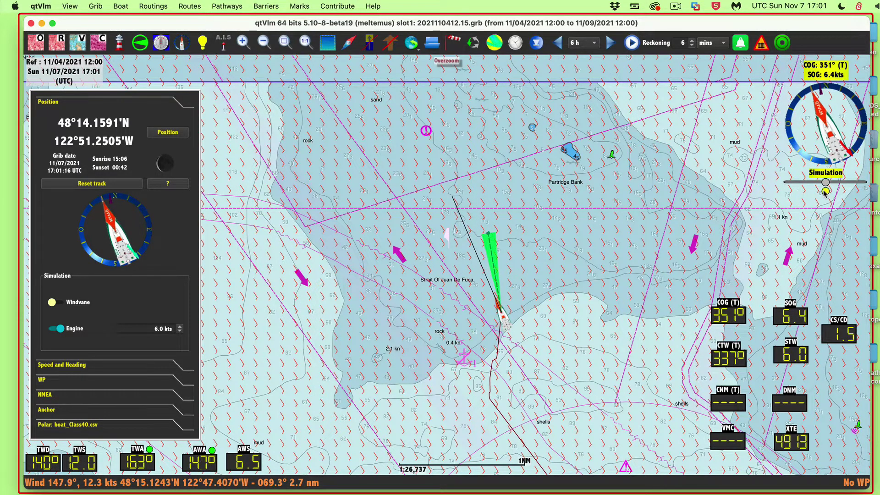
{"action": "left_click", "coordinate": [827, 186]}
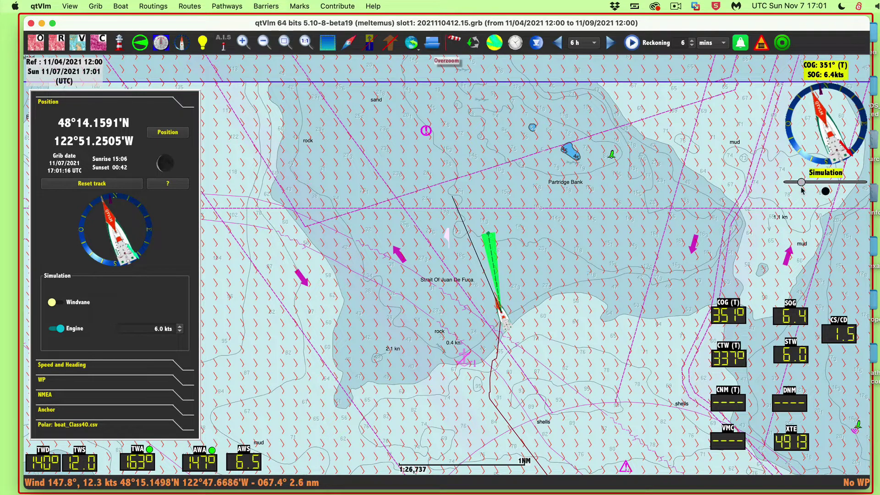
{"action": "left_click", "coordinate": [825, 192]}
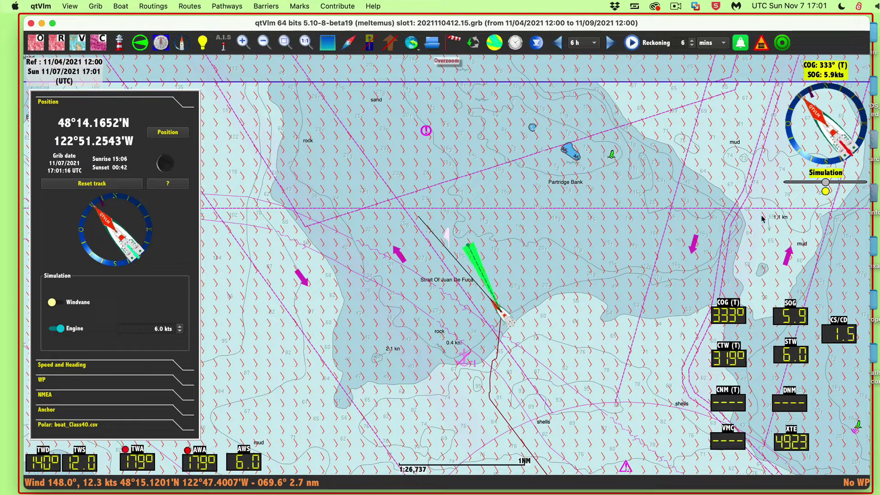
Examine the current's speed history graph and its speed-and-angle dial, and close both displays.
{"action": "scroll", "coordinate": [621, 301], "scroll_direction": "down", "scroll_amount": 3}
{"action": "scroll", "coordinate": [621, 300], "scroll_direction": "left", "scroll_amount": 3}
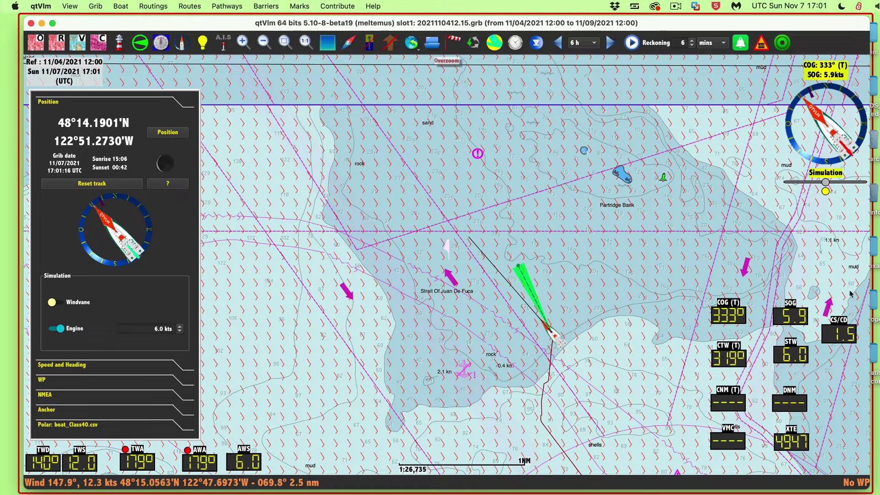
{"action": "left_click", "coordinate": [825, 342]}
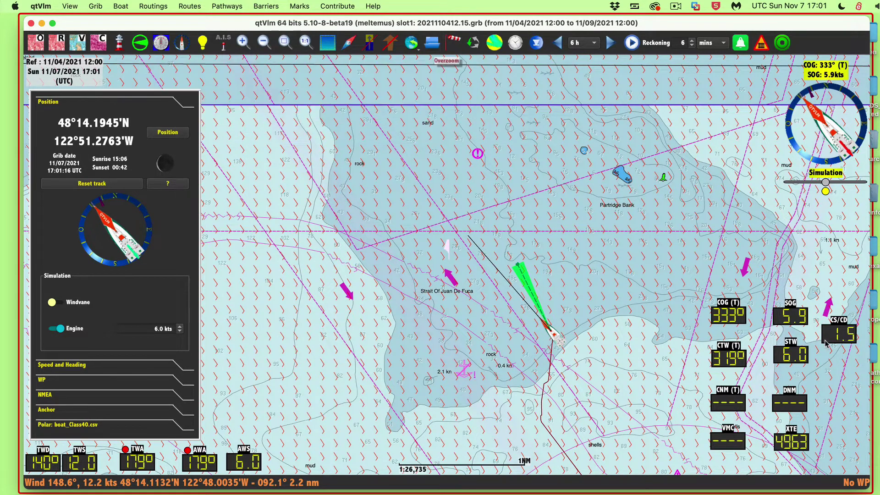
{"action": "left_click", "coordinate": [826, 342]}
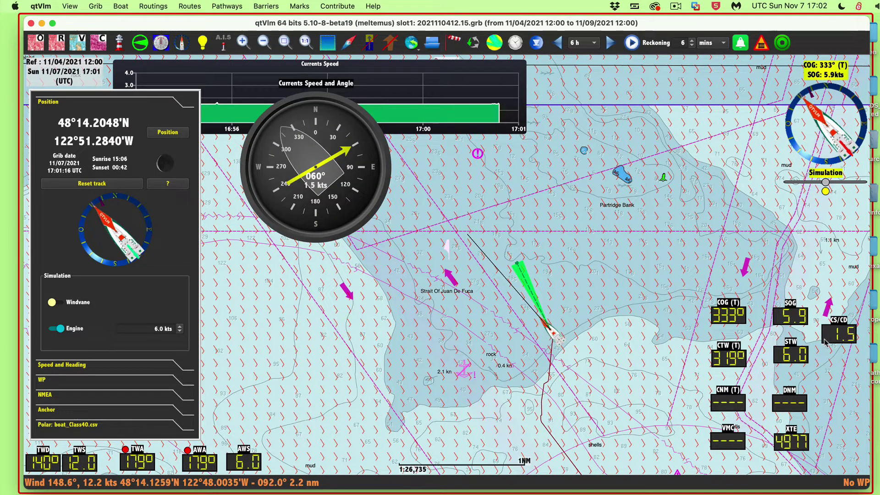
{"action": "left_click", "coordinate": [825, 341]}
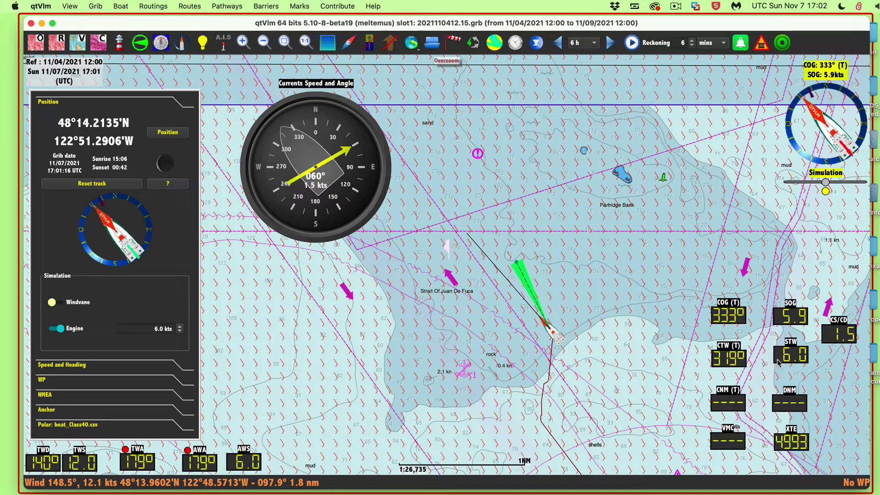
{"action": "mouse_move", "coordinate": [778, 363]}
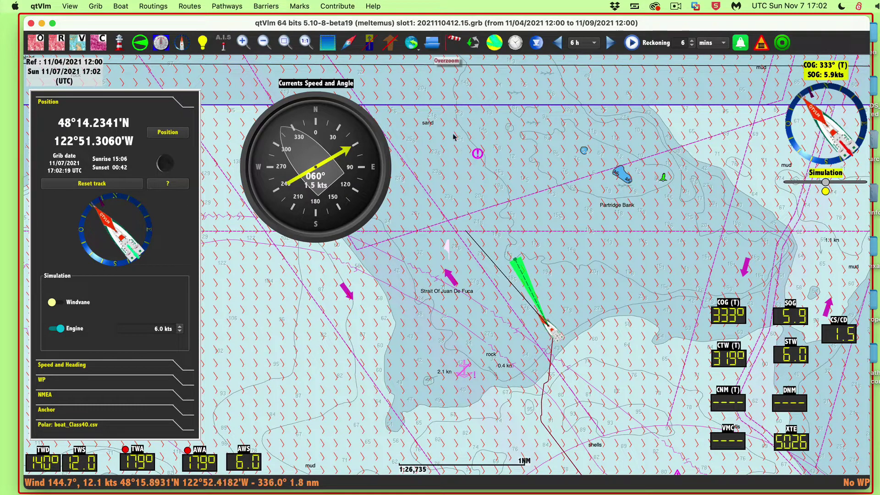
{"action": "left_click", "coordinate": [832, 342]}
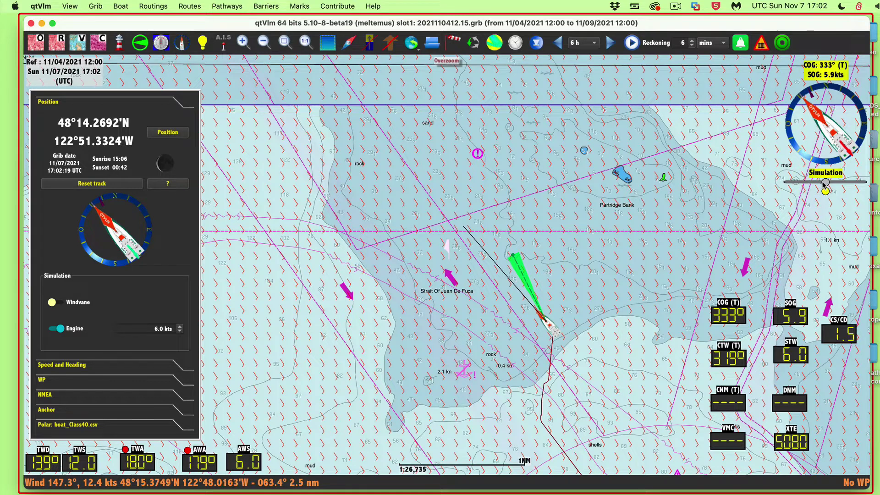
Steer the boat further to port onto a true course through water of about 298°.
{"action": "left_click_drag", "start_coordinate": [826, 189], "coordinate": [802, 184]}
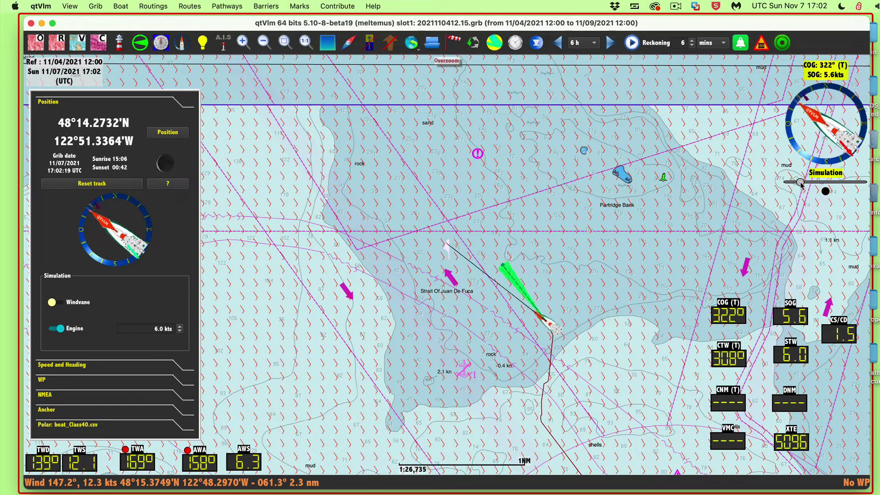
{"action": "left_click", "coordinate": [825, 192]}
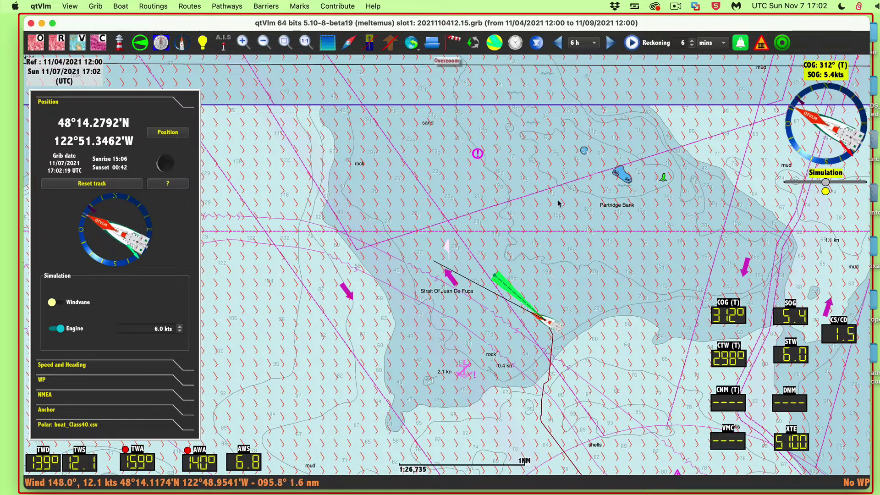
{"action": "scroll", "coordinate": [600, 209], "scroll_direction": "left", "scroll_amount": 5}
{"action": "scroll", "coordinate": [600, 208], "scroll_direction": "down", "scroll_amount": 4}
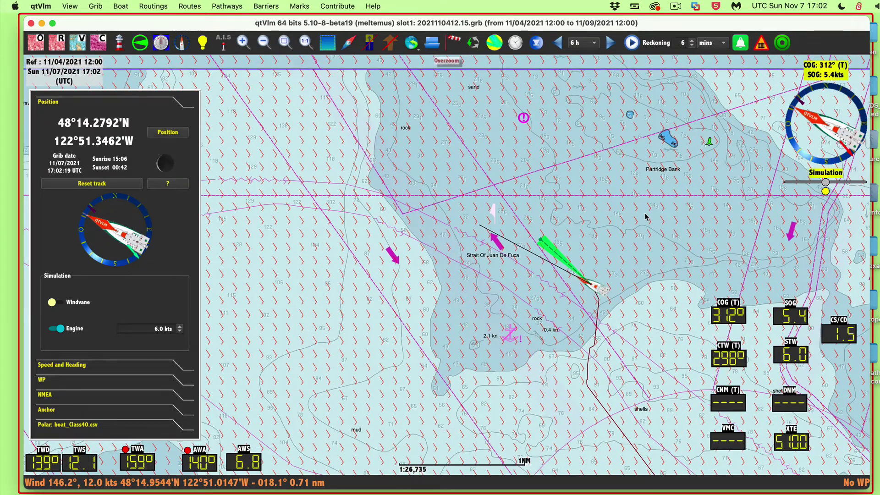
{"action": "scroll", "coordinate": [646, 217], "scroll_direction": "left", "scroll_amount": 3}
{"action": "scroll", "coordinate": [646, 217], "scroll_direction": "up", "scroll_amount": 2}
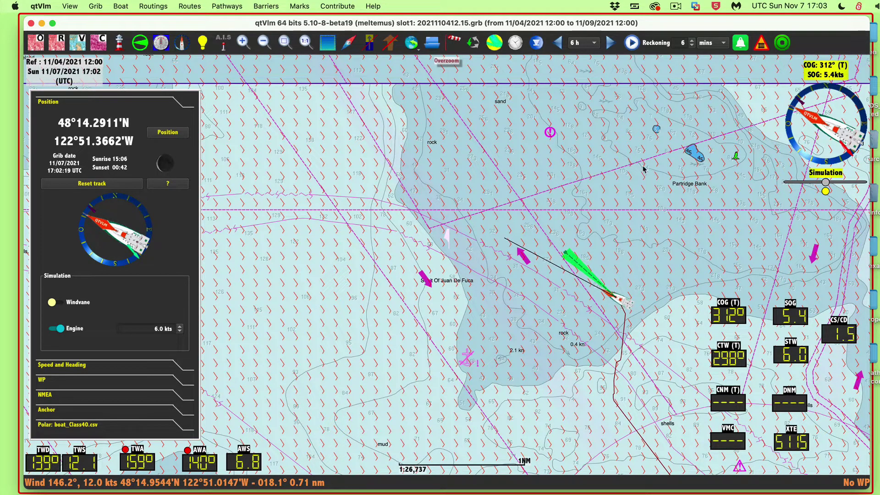
Set the boat's reckoning time to 8 minutes.
{"action": "left_click", "coordinate": [692, 41]}
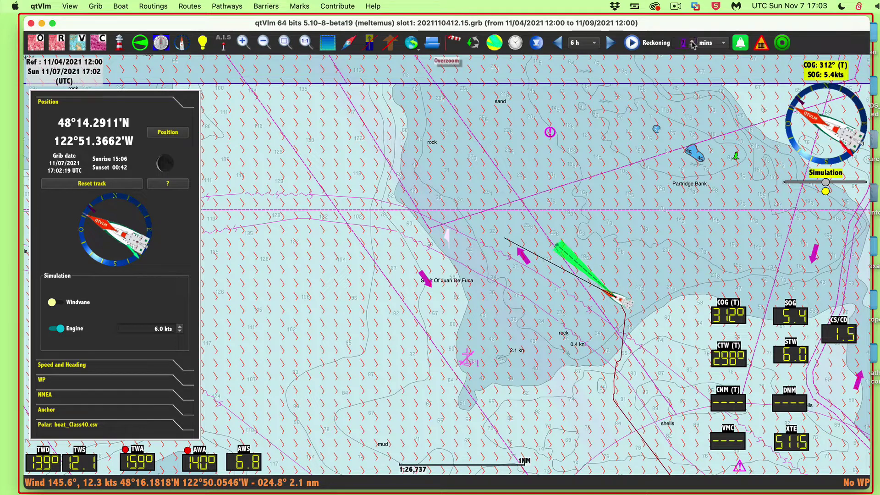
{"action": "left_click", "coordinate": [693, 41]}
{"action": "left_click", "coordinate": [693, 41]}
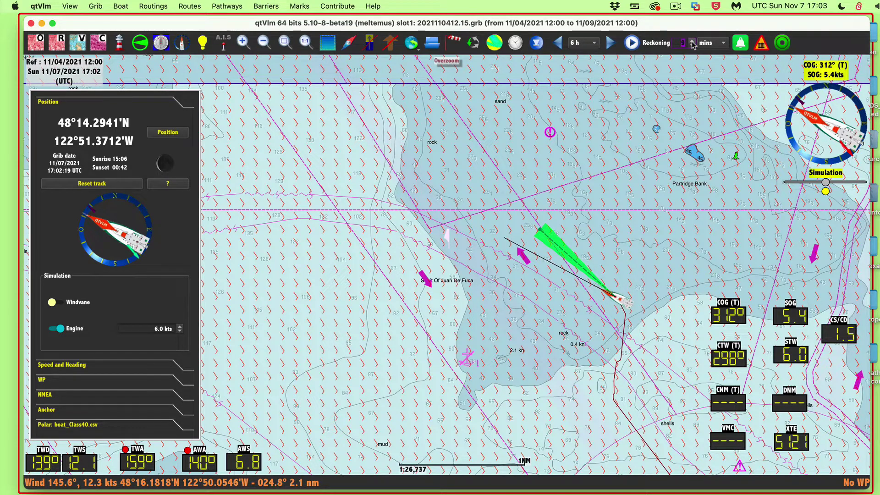
{"action": "left_click", "coordinate": [692, 46]}
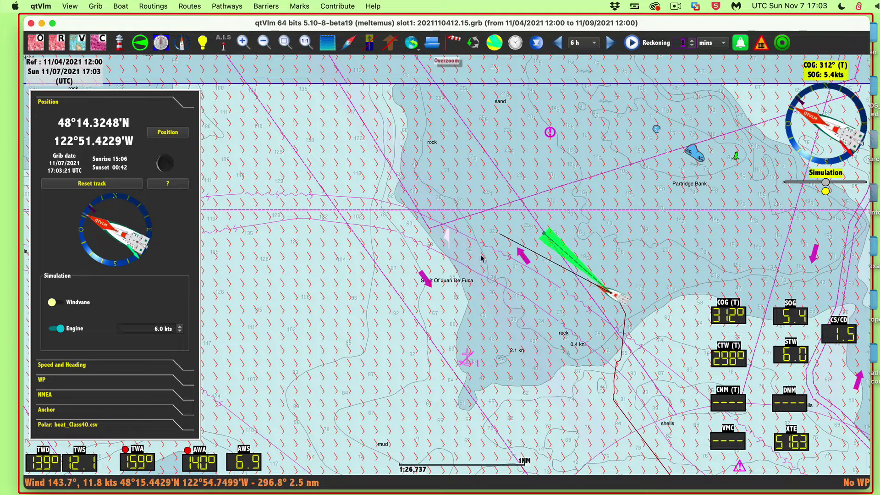
Create a pathway named "wwwww" with default parameters and start appending POIs to it.
{"action": "scroll", "coordinate": [482, 259], "scroll_direction": "left", "scroll_amount": 3}
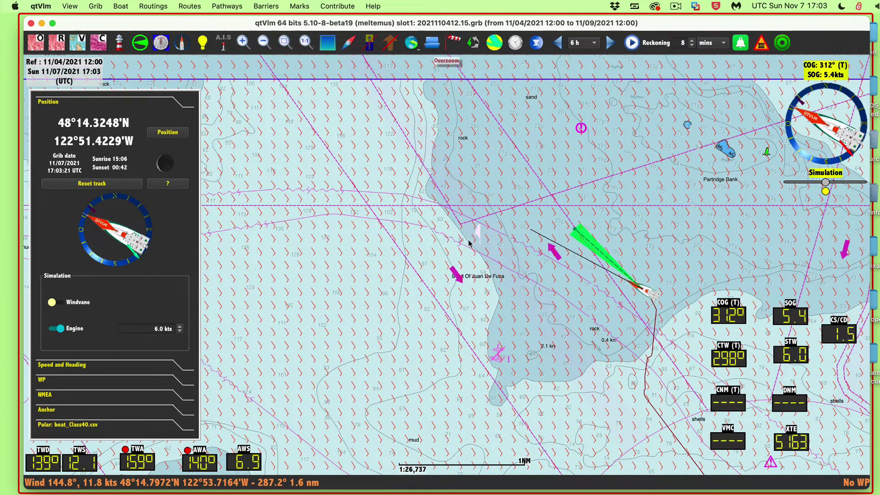
{"action": "left_click_drag", "start_coordinate": [450, 233], "coordinate": [469, 243]}
{"action": "scroll", "coordinate": [444, 255], "scroll_direction": "right", "scroll_amount": 3}
{"action": "scroll", "coordinate": [444, 256], "scroll_direction": "up", "scroll_amount": 2}
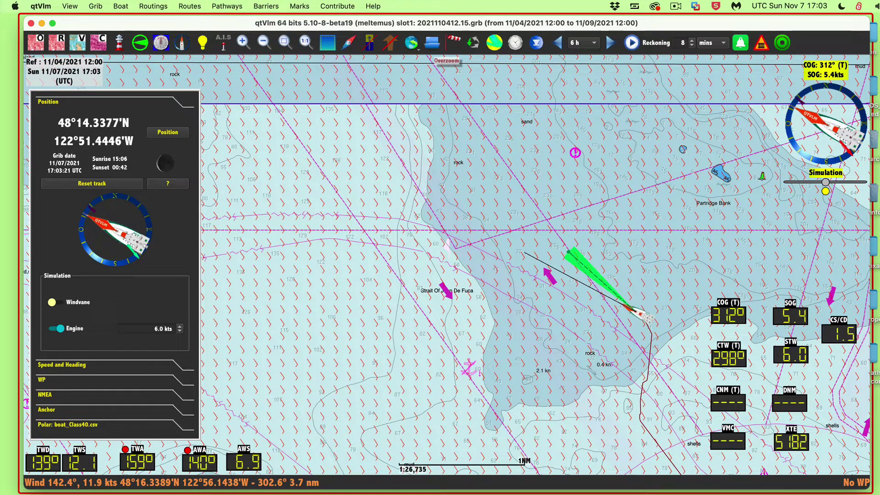
{"action": "left_click", "coordinate": [233, 7]}
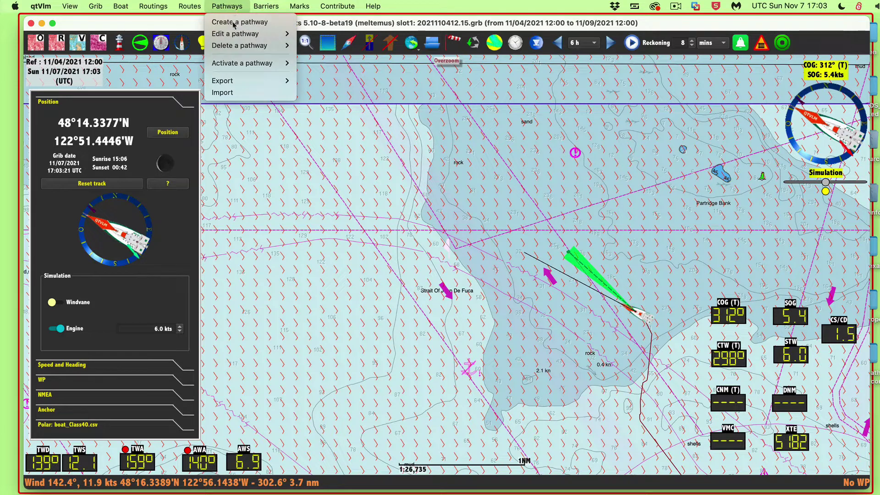
{"action": "left_click", "coordinate": [234, 24]}
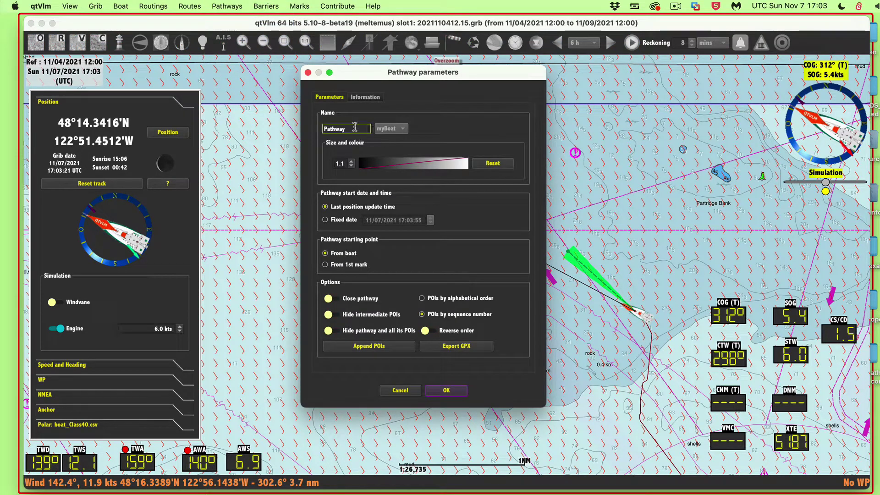
{"action": "type", "text": "wwwww"}
{"action": "left_click", "coordinate": [369, 347]}
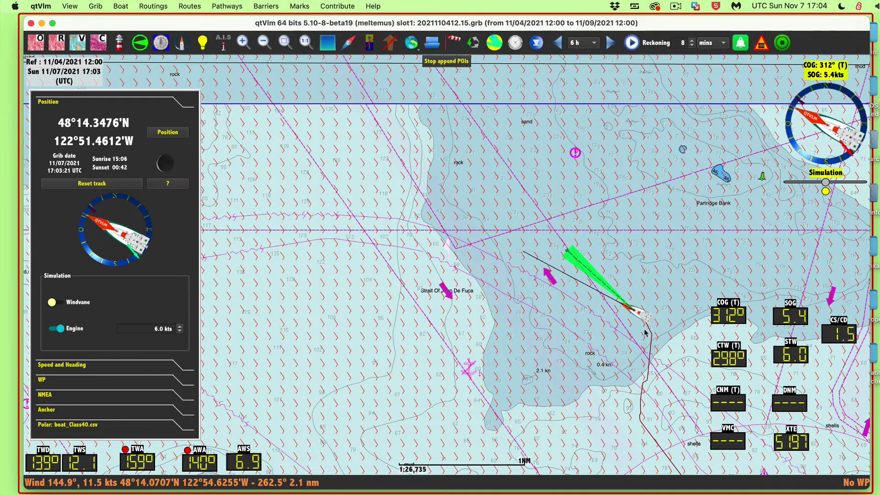
Place the pathway's first POI just south of the boat and its second far to the northwest, and shift the first slightly west.
{"action": "left_click", "coordinate": [629, 324]}
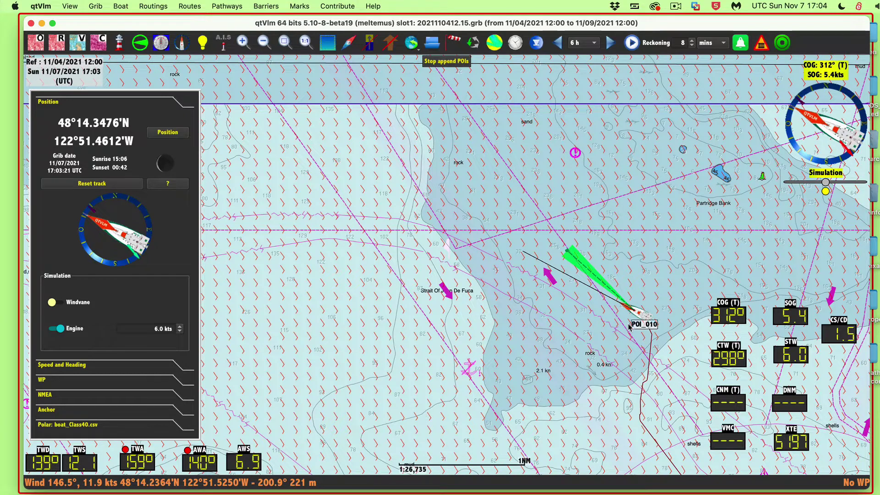
{"action": "left_click", "coordinate": [280, 113]}
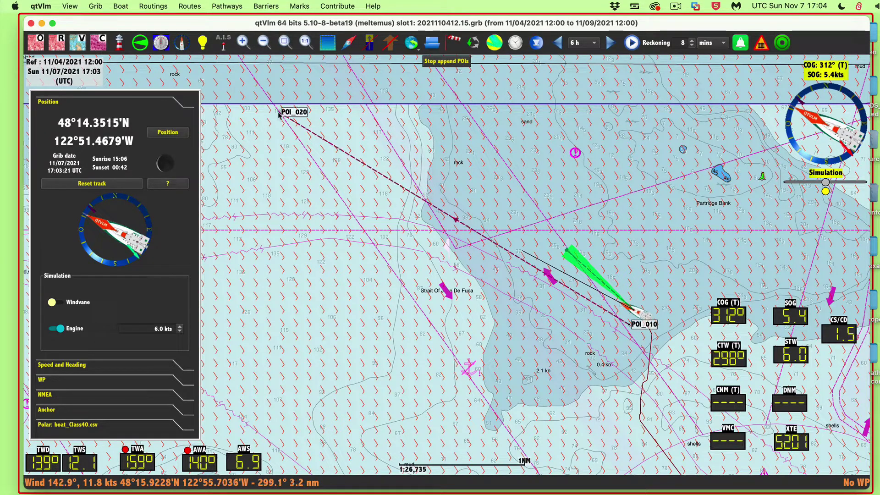
{"action": "key", "text": "Escape"}
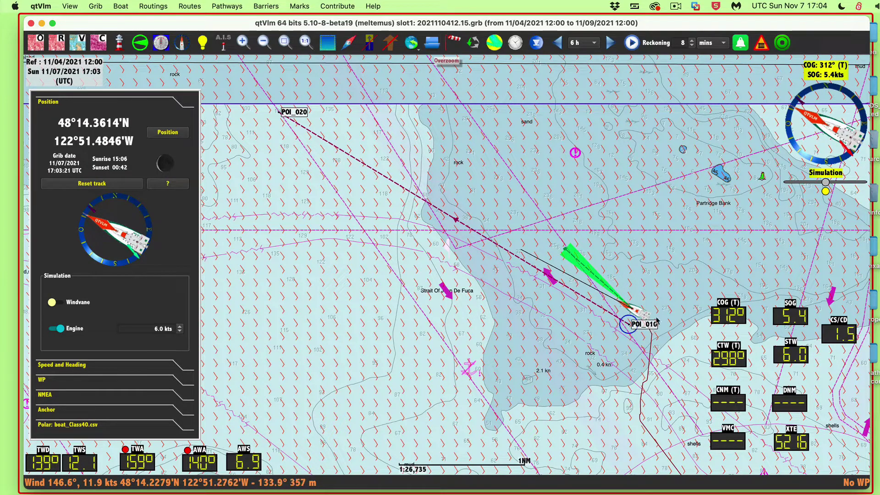
{"action": "mouse_move", "coordinate": [653, 326]}
{"action": "left_mouse_down"}
{"action": "mouse_move", "coordinate": [657, 321]}
{"action": "mouse_move", "coordinate": [646, 328]}
{"action": "left_mouse_up"}
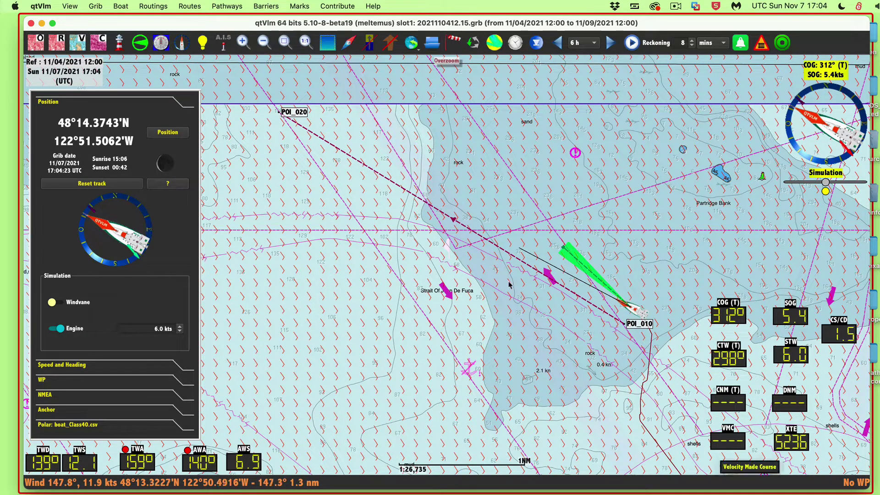
Activate the pathway wwwww and make its second POI the active waypoint.
{"action": "right_click", "coordinate": [419, 201]}
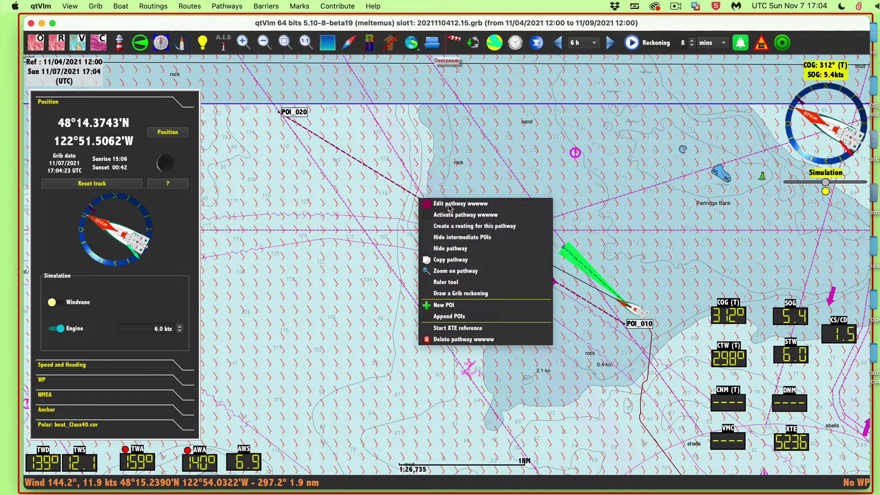
{"action": "left_click", "coordinate": [430, 216]}
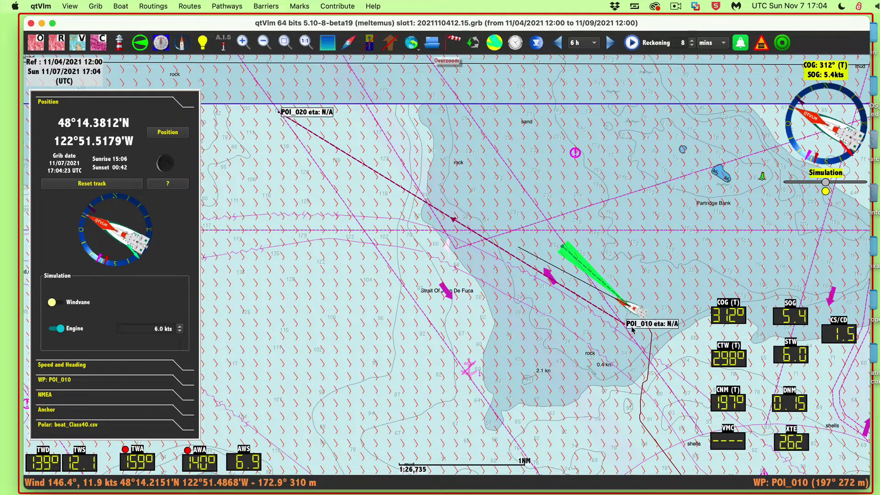
{"action": "right_click", "coordinate": [491, 242]}
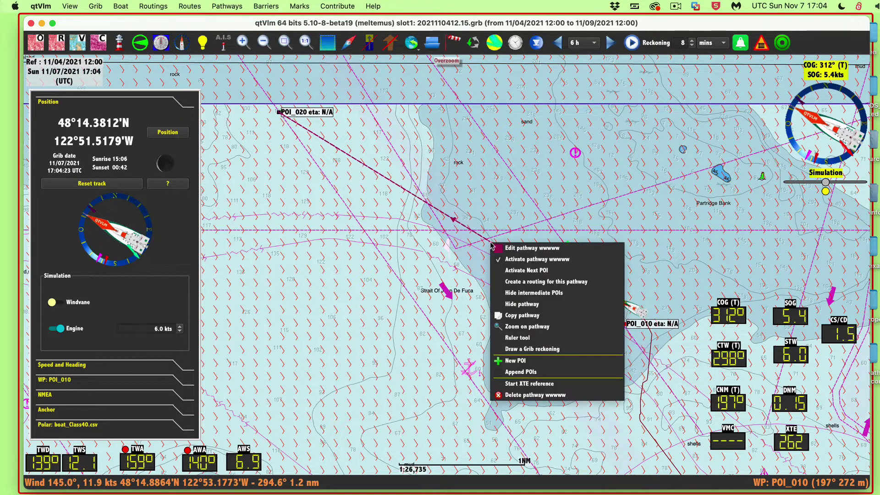
{"action": "left_click", "coordinate": [506, 270]}
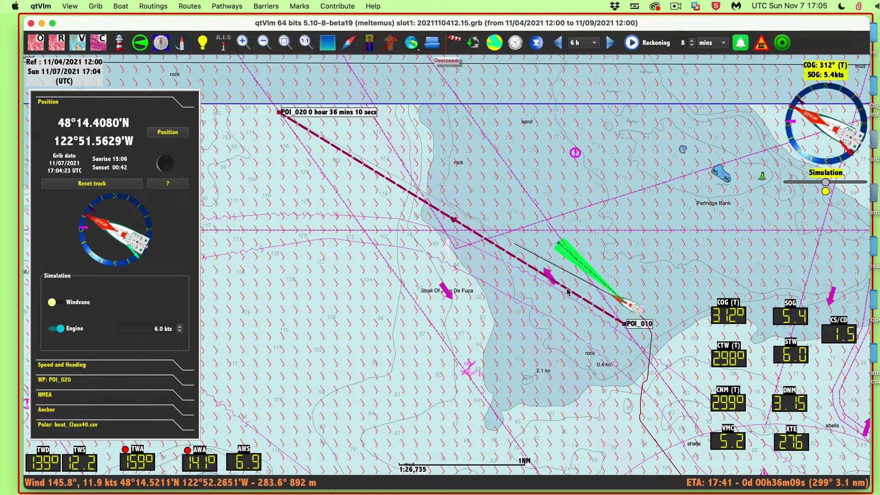
Steer the boat to port onto a course through the water of about 284° and recentre the rudder.
{"action": "mouse_move", "coordinate": [567, 292]}
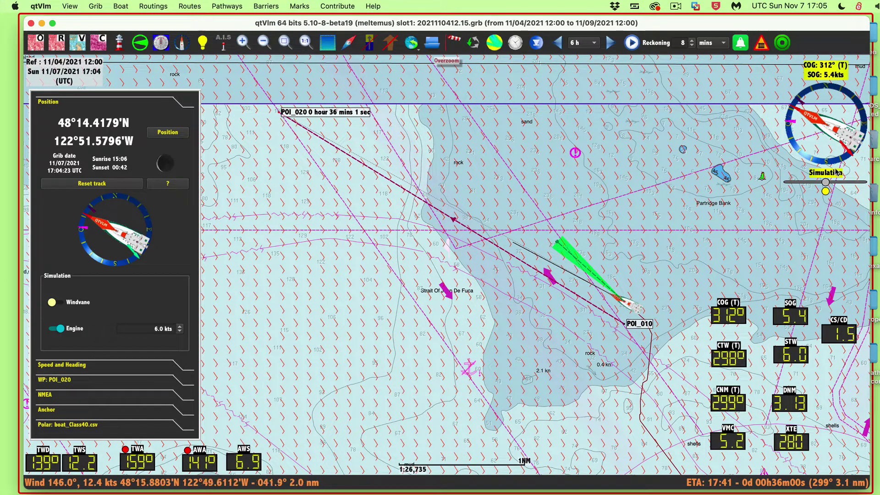
{"action": "left_click_drag", "start_coordinate": [818, 184], "coordinate": [815, 183]}
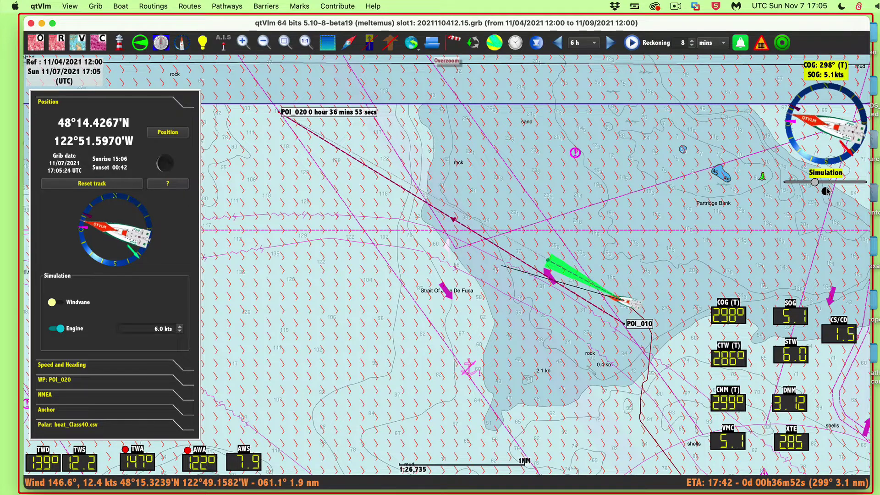
{"action": "left_click", "coordinate": [826, 192]}
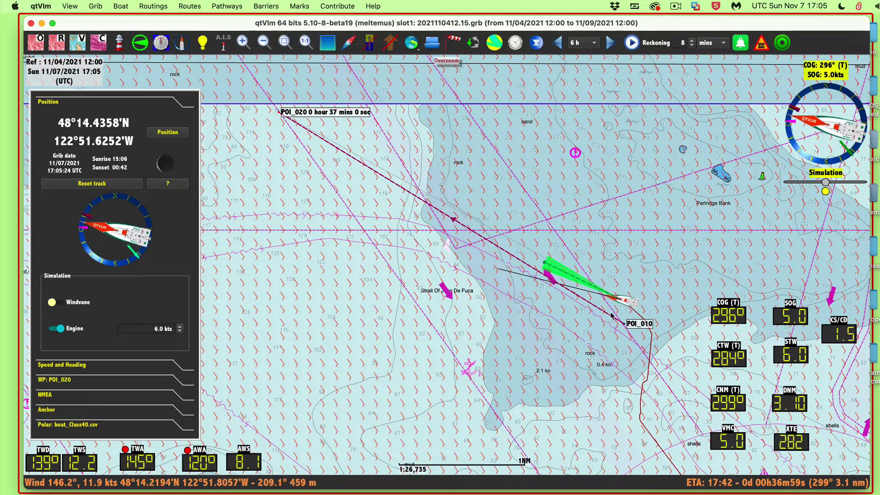
Turn the boat further to port, to a course through the water of about 266°, and centre the rudder.
{"action": "mouse_move", "coordinate": [610, 318]}
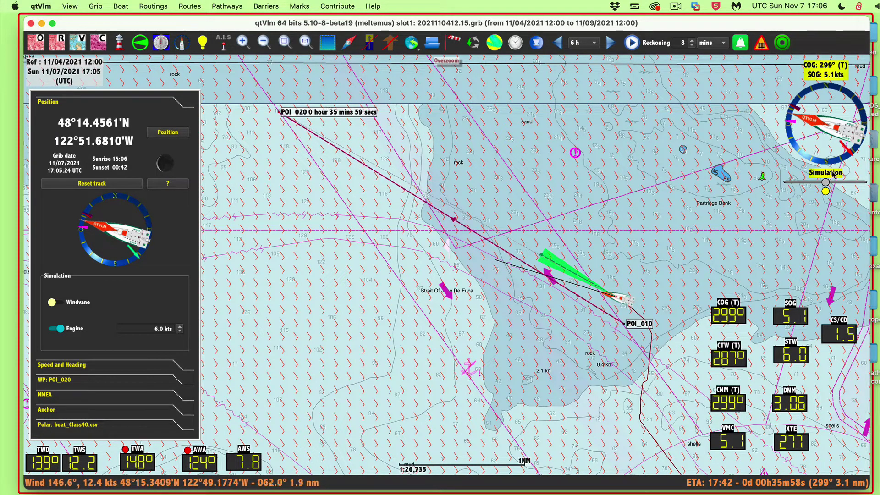
{"action": "left_click_drag", "start_coordinate": [824, 182], "coordinate": [819, 183]}
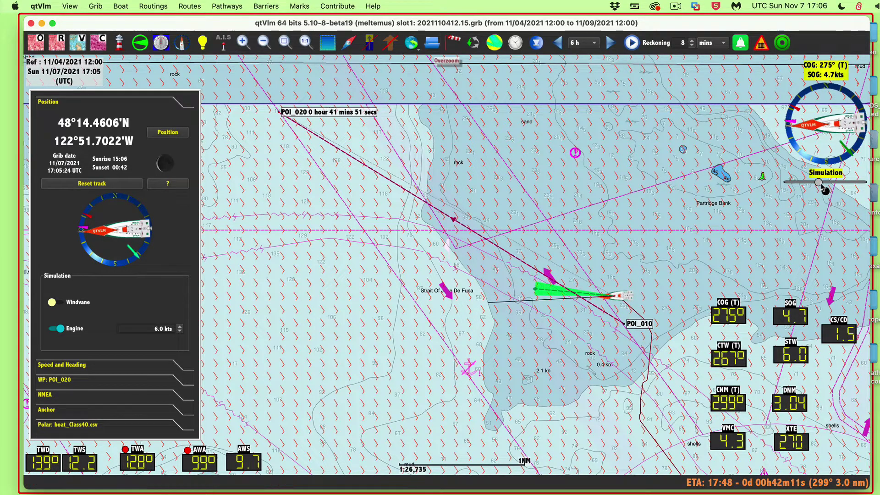
{"action": "left_click_drag", "start_coordinate": [826, 190], "coordinate": [827, 191]}
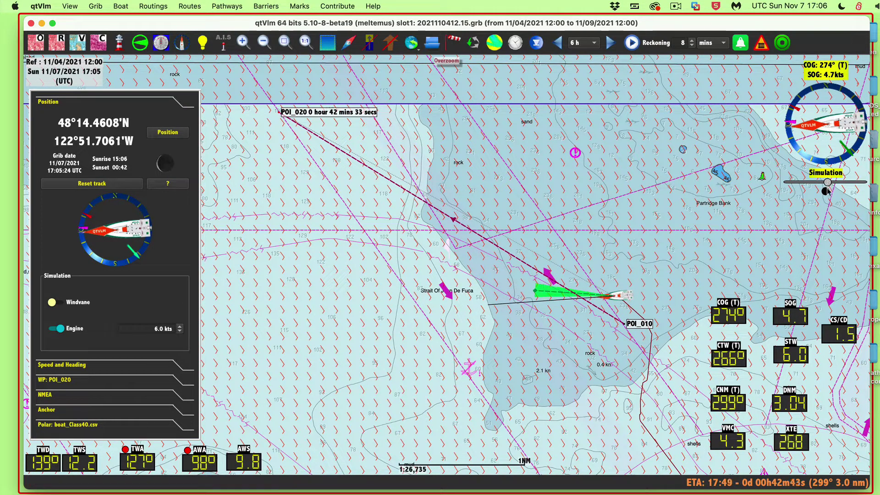
{"action": "left_click_drag", "start_coordinate": [827, 192], "coordinate": [825, 192]}
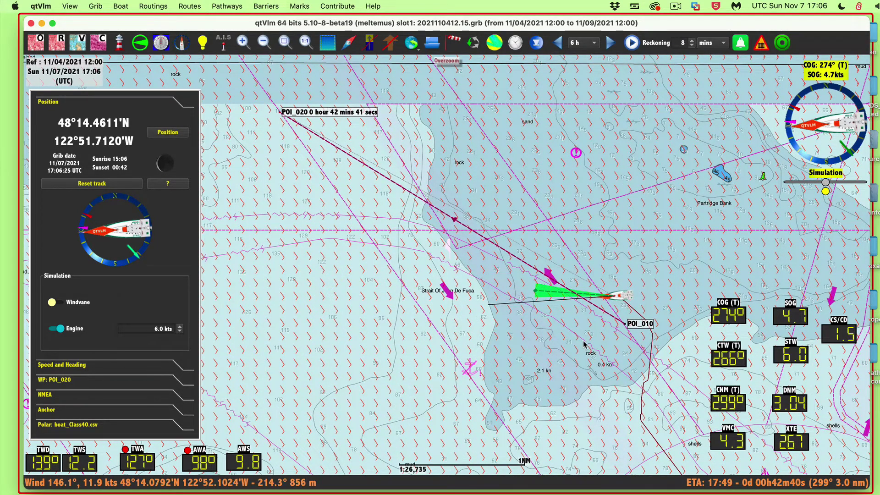
Set the simulated boat's engine speed to 7.0 kts.
{"action": "scroll", "coordinate": [584, 343], "scroll_direction": "up", "scroll_amount": 2}
{"action": "scroll", "coordinate": [585, 342], "scroll_direction": "up", "scroll_amount": 2}
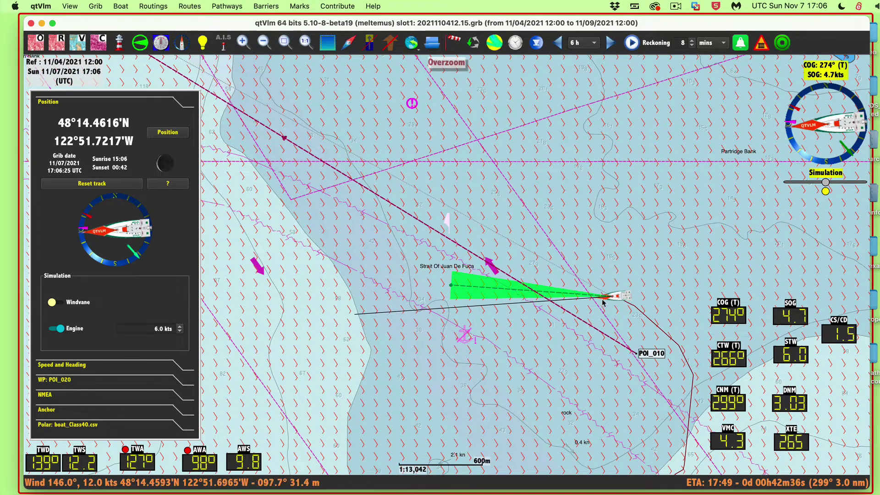
{"action": "scroll", "coordinate": [532, 298], "scroll_direction": "down", "scroll_amount": 5}
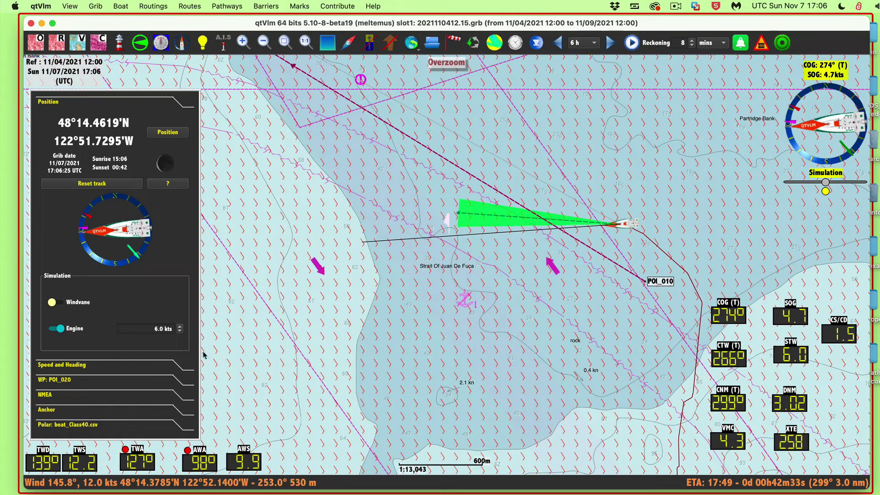
{"action": "left_click", "coordinate": [180, 332]}
{"action": "left_click", "coordinate": [180, 332]}
{"action": "left_click", "coordinate": [179, 332]}
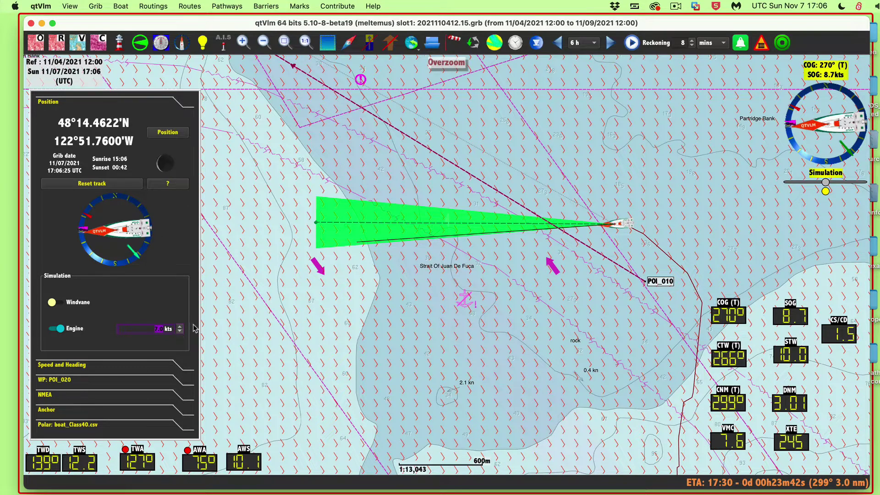
Move POI_010 a short distance north so the pathway leg to POI_020 runs through the boat's position.
{"action": "left_click_drag", "start_coordinate": [566, 289], "coordinate": [592, 327]}
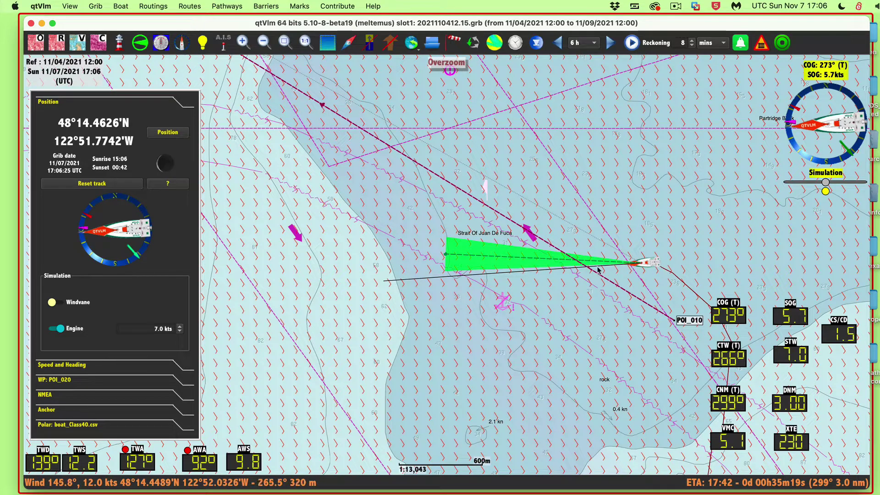
{"action": "mouse_move", "coordinate": [585, 271]}
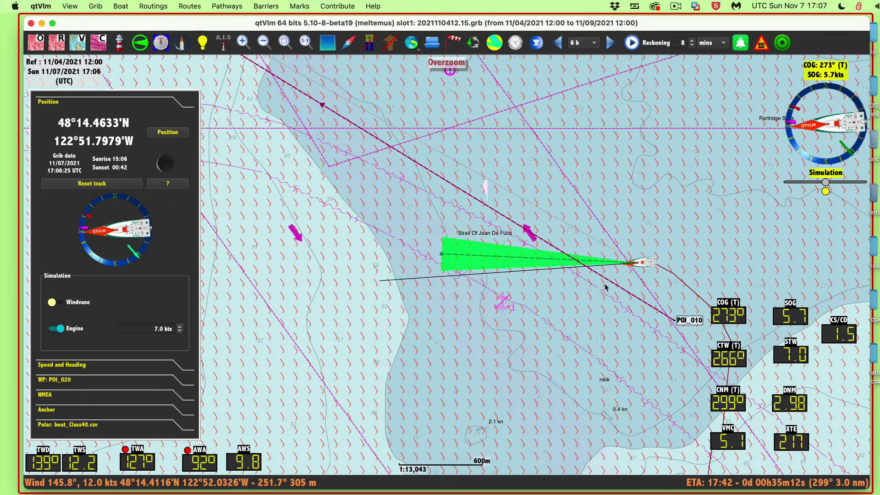
{"action": "scroll", "coordinate": [646, 268], "scroll_direction": "up", "scroll_amount": 2}
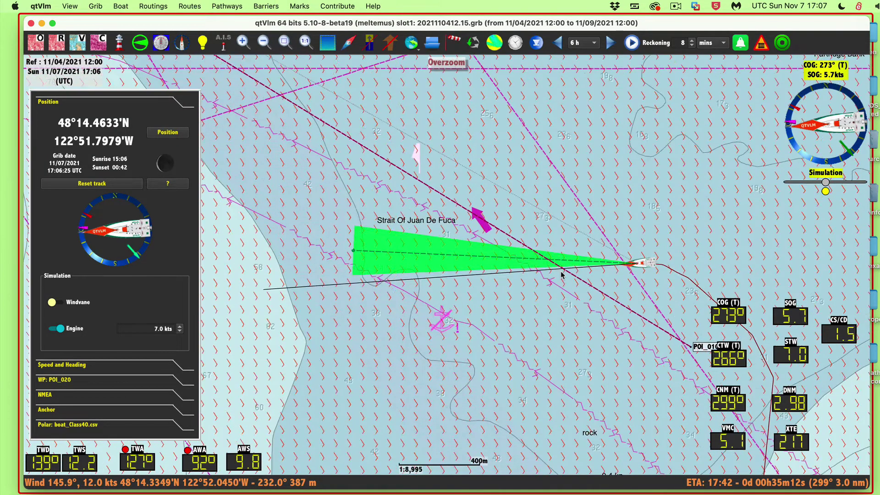
{"action": "left_click_drag", "start_coordinate": [521, 322], "coordinate": [499, 266]}
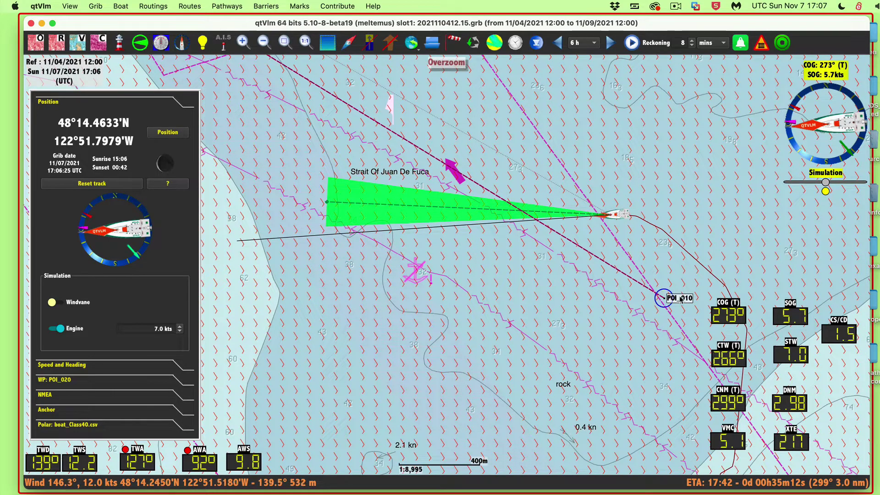
{"action": "left_click_drag", "start_coordinate": [681, 300], "coordinate": [689, 261]}
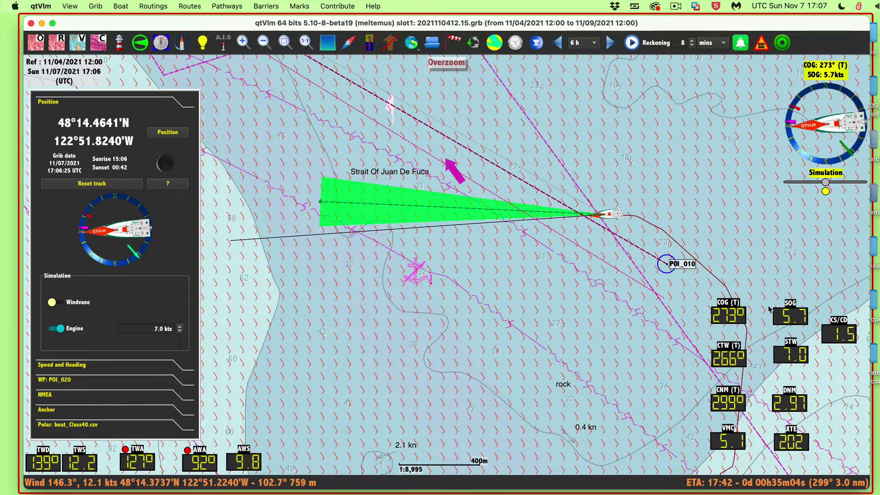
Steer the boat to starboard to a course through the water of about 288°, along the pathway, and centre the rudder.
{"action": "left_click", "coordinate": [840, 182]}
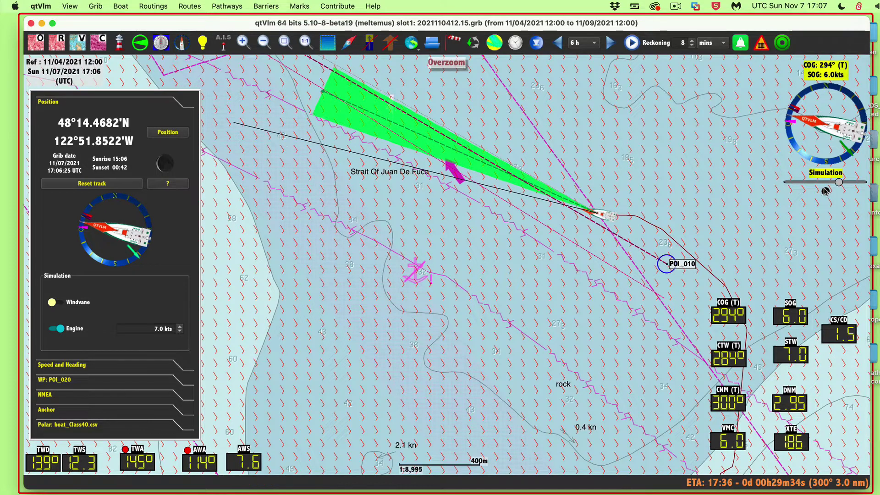
{"action": "left_click", "coordinate": [825, 190]}
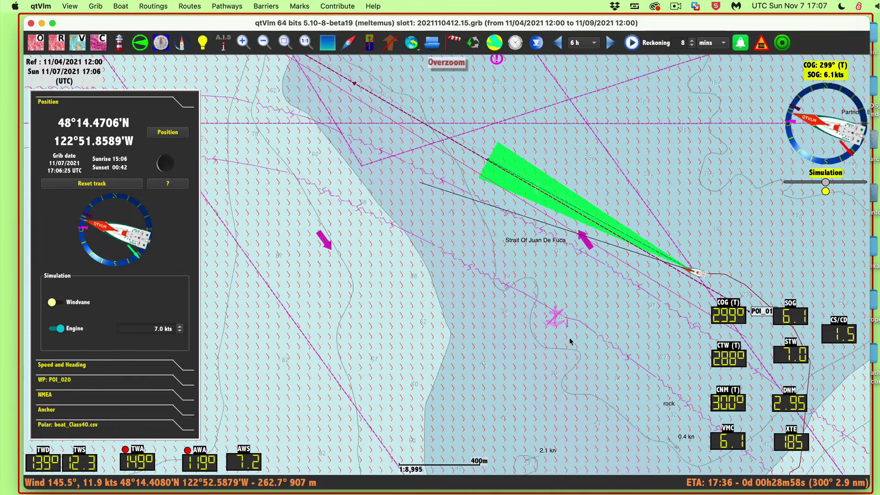
Examine how the boat's heading line and green reckoning sector line up with the active pathway leg toward POI_020.
{"action": "right_click", "coordinate": [570, 337]}
{"action": "left_click", "coordinate": [499, 365]}
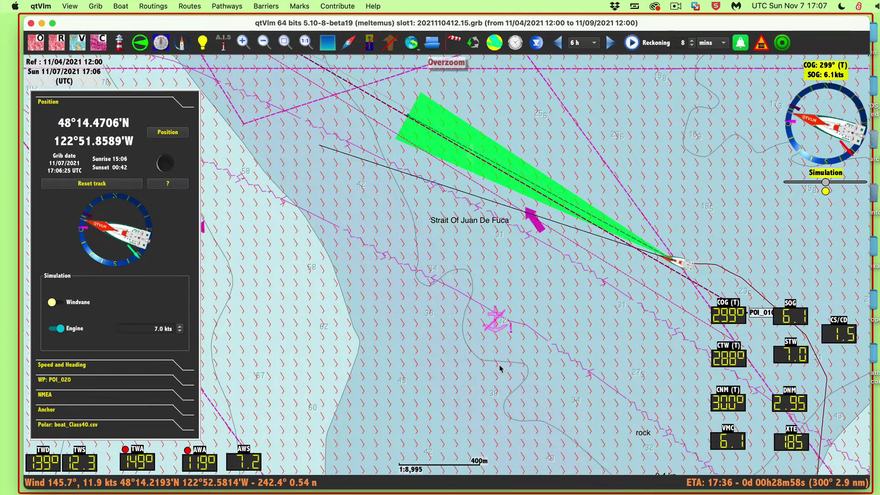
{"action": "left_click_drag", "start_coordinate": [536, 323], "coordinate": [461, 339]}
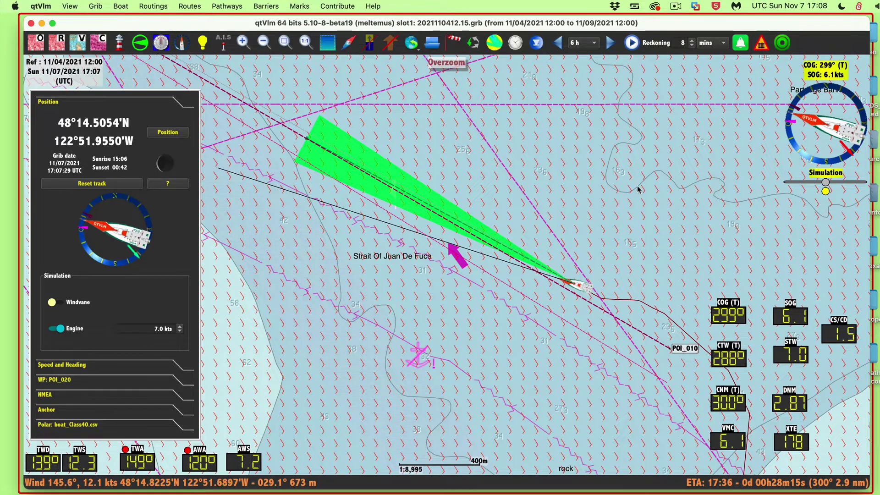
{"action": "key", "text": "Left"}
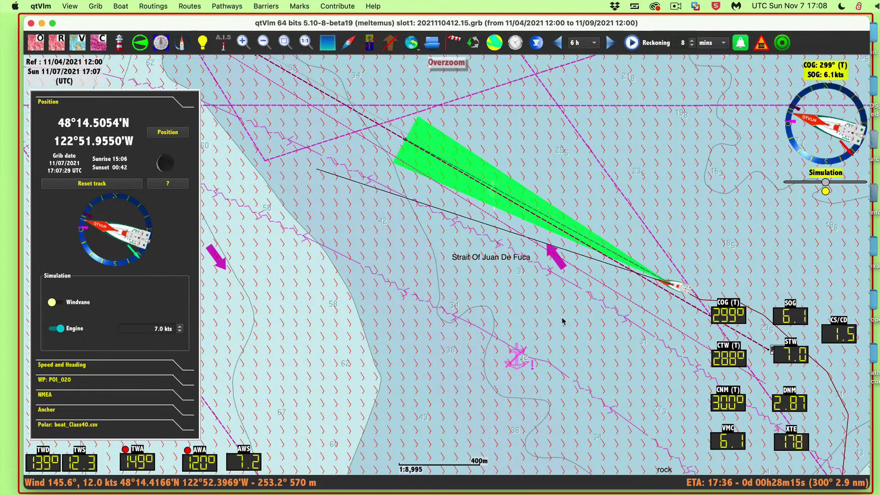
{"action": "scroll", "coordinate": [558, 326], "scroll_direction": "down", "scroll_amount": 4}
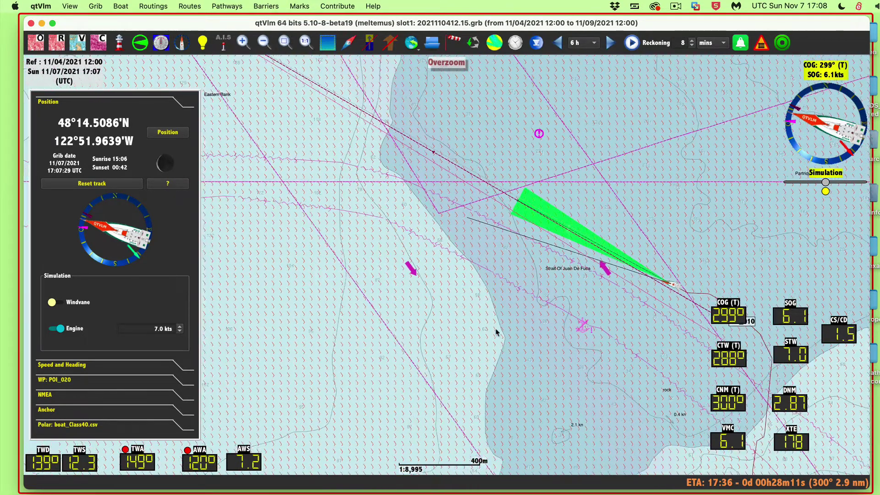
{"action": "scroll", "coordinate": [497, 337], "scroll_direction": "up", "scroll_amount": 3}
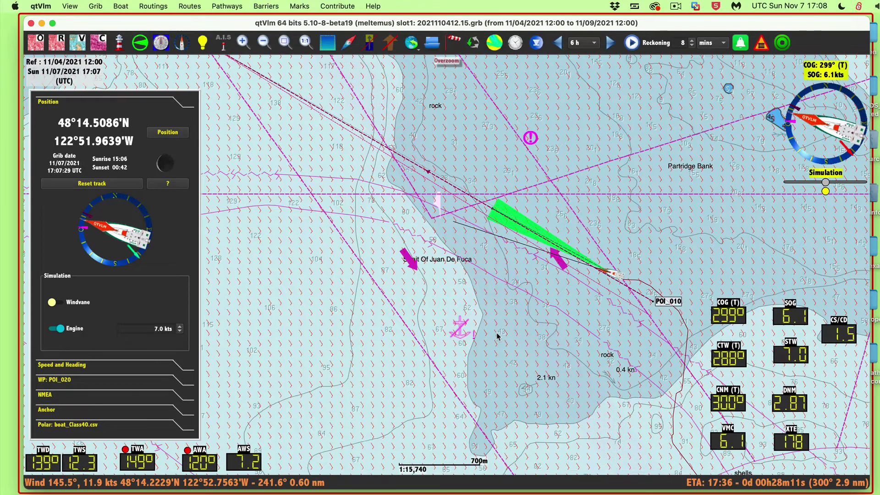
{"action": "scroll", "coordinate": [498, 337], "scroll_direction": "down", "scroll_amount": 1}
{"action": "scroll", "coordinate": [497, 337], "scroll_direction": "up", "scroll_amount": 1}
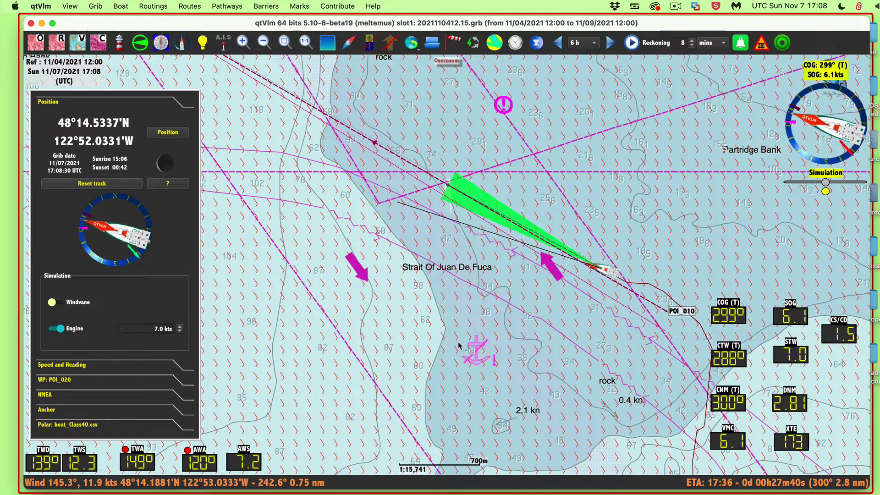
{"action": "left_click", "coordinate": [677, 7]}
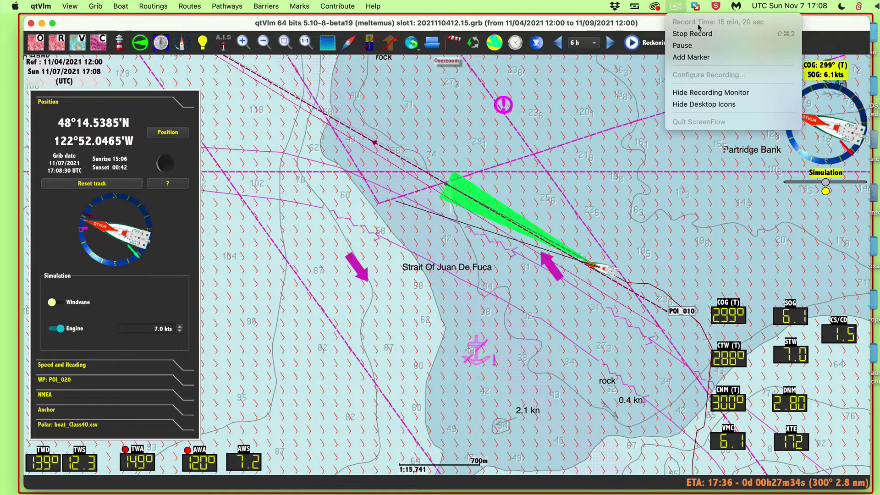